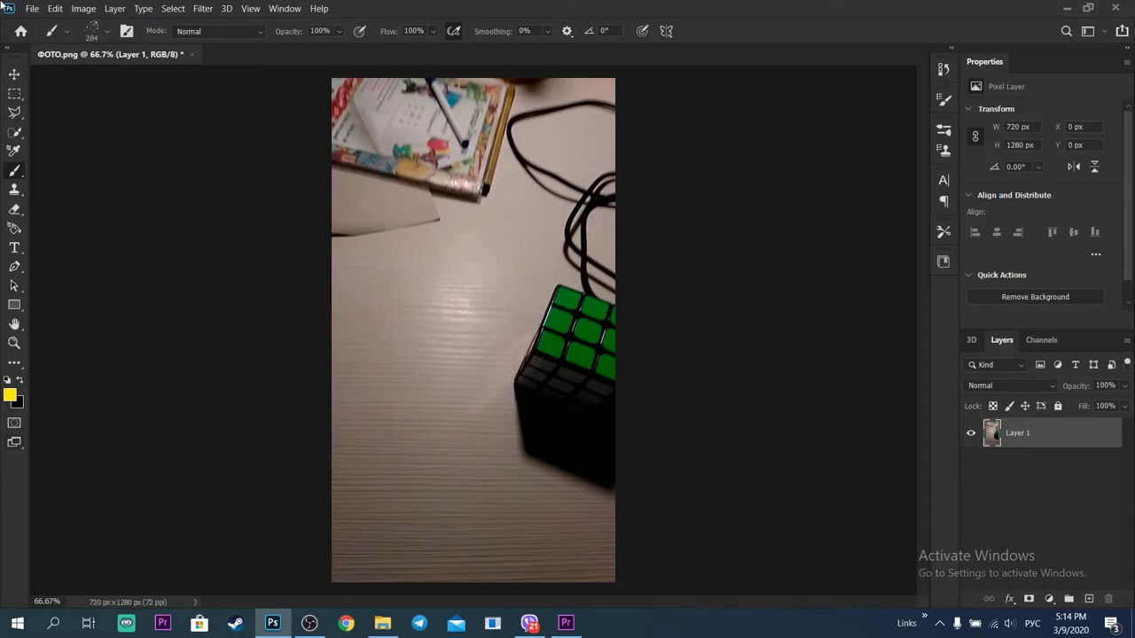
Look through the tools grouped with Quick Selection, trying the Magic Wand and returning to the Quick Selection tool.
left_click(15, 134)
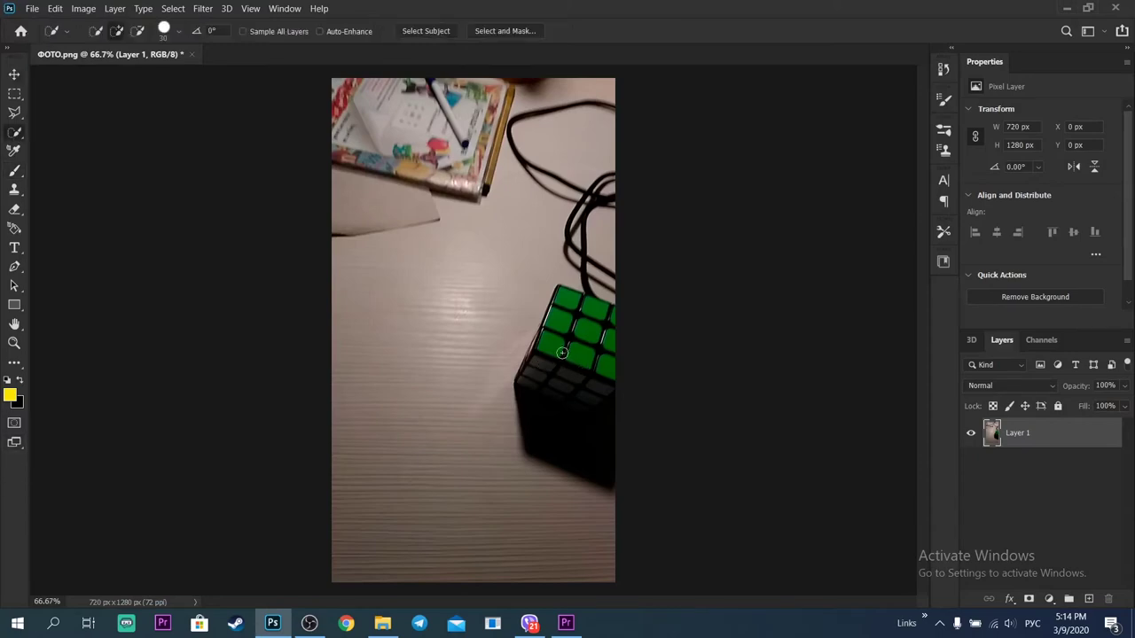
right_click(14, 131)
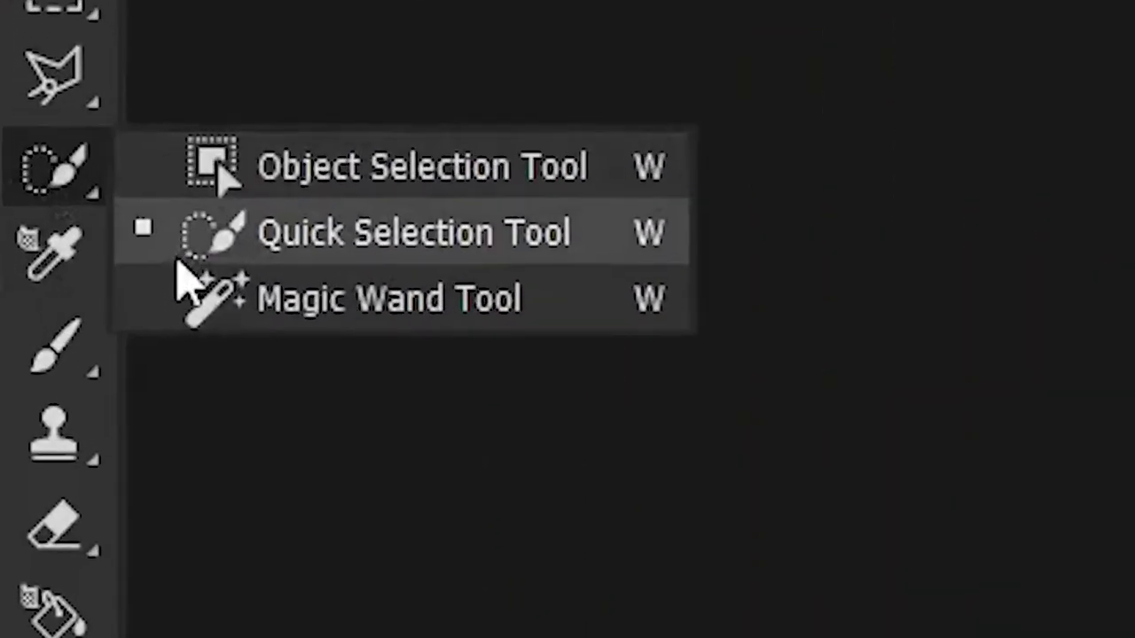
left_click(27, 199)
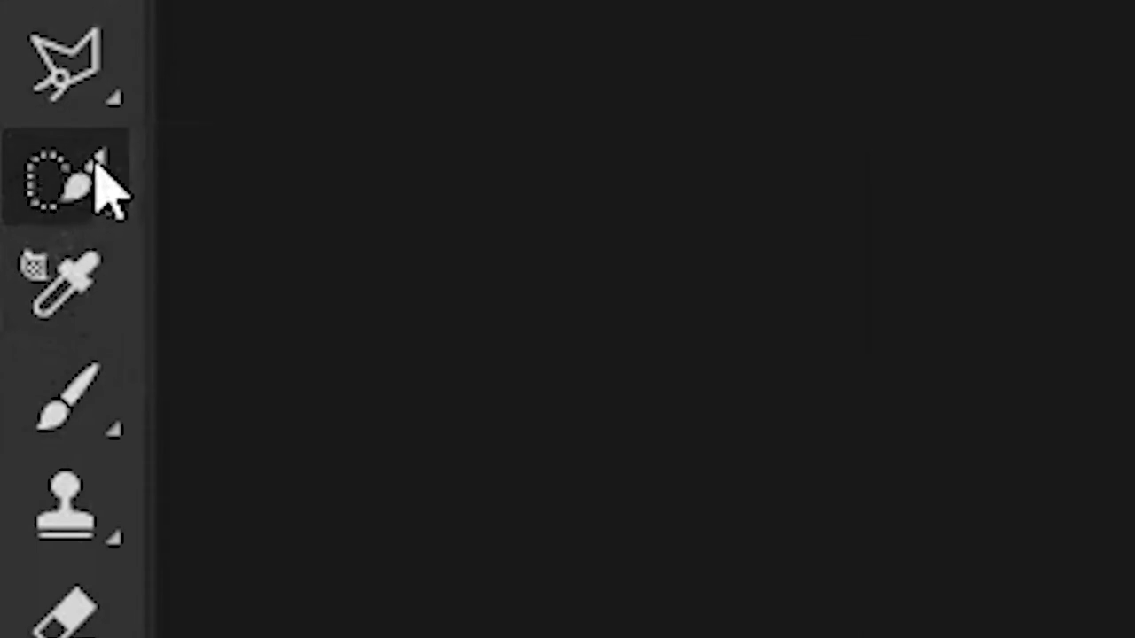
right_click(64, 126)
left_click(296, 342)
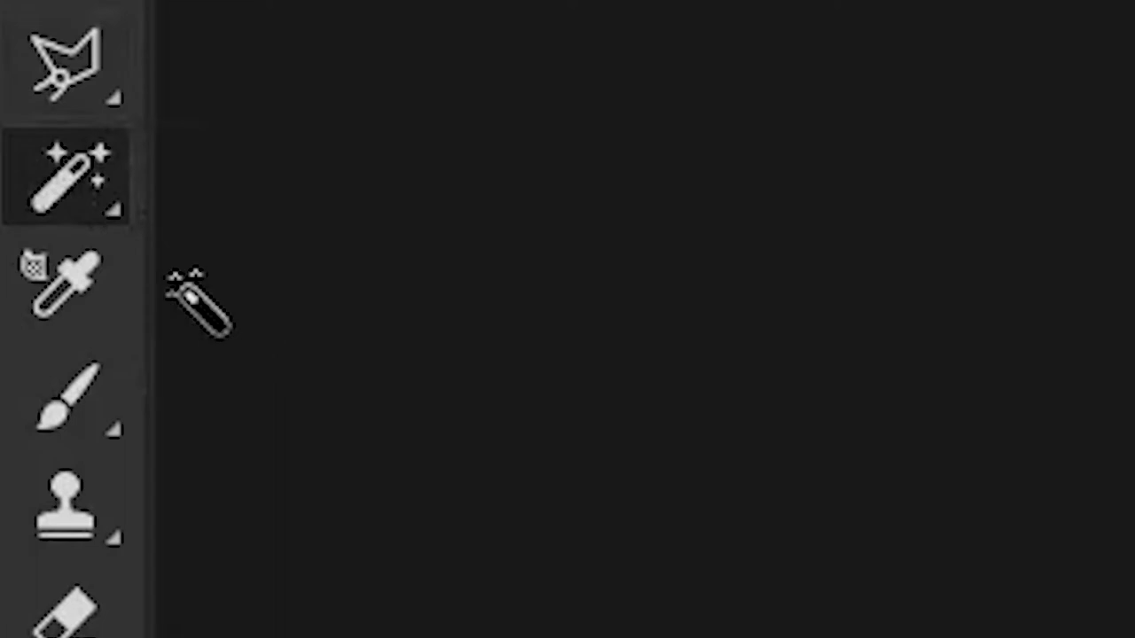
right_click(80, 169)
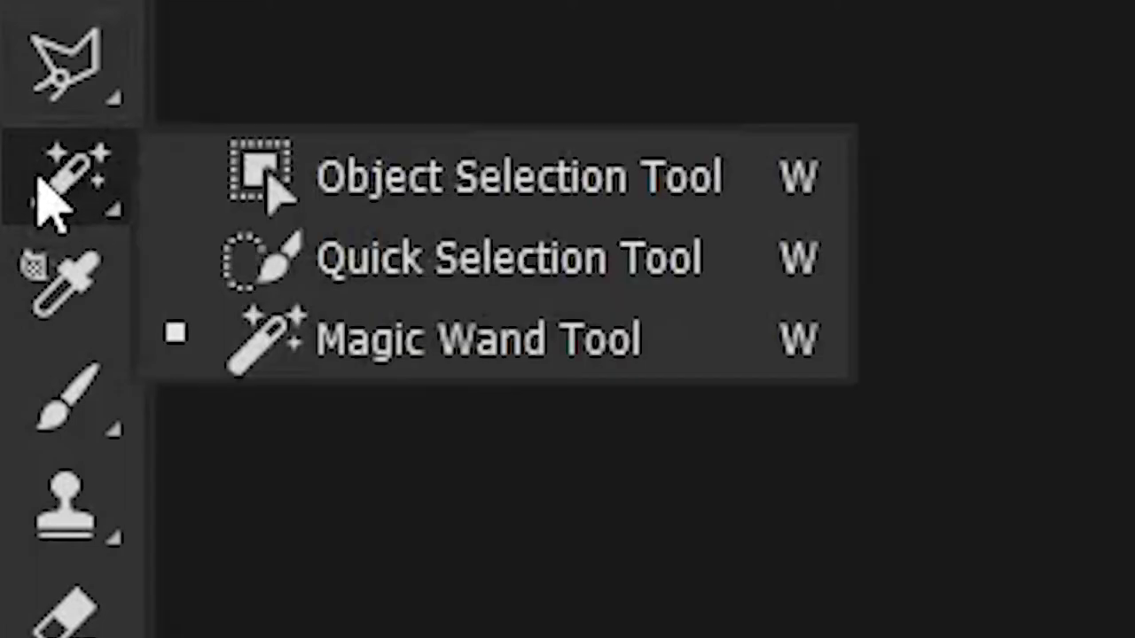
left_click(207, 259)
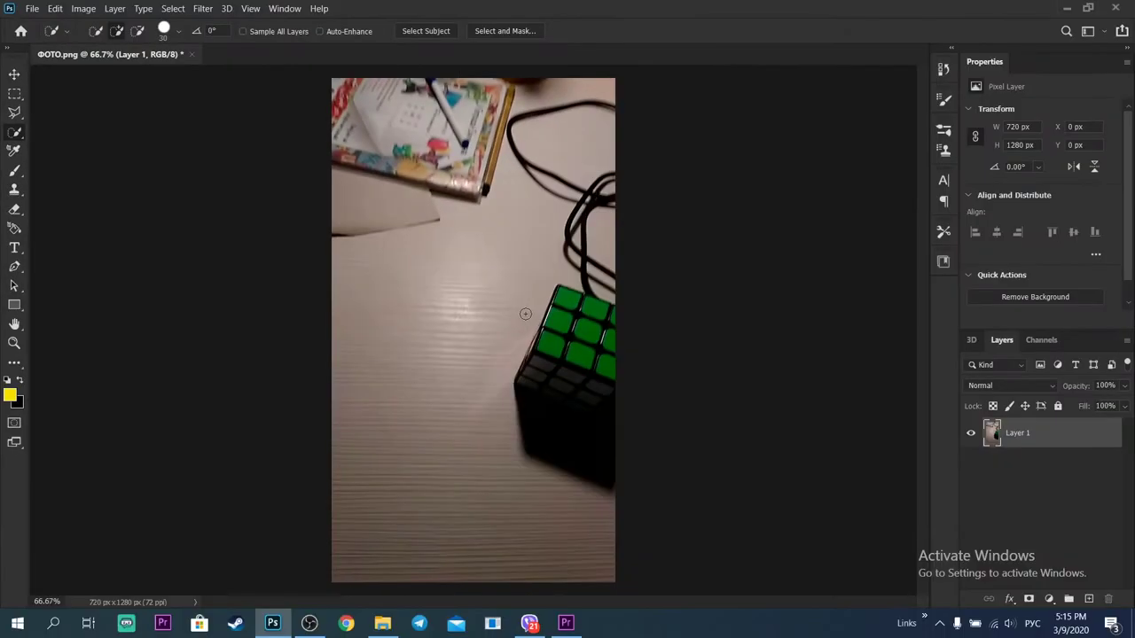
Try a rough outline around the Rubik's cube with the Polygonal Lasso tool.
left_click(14, 113)
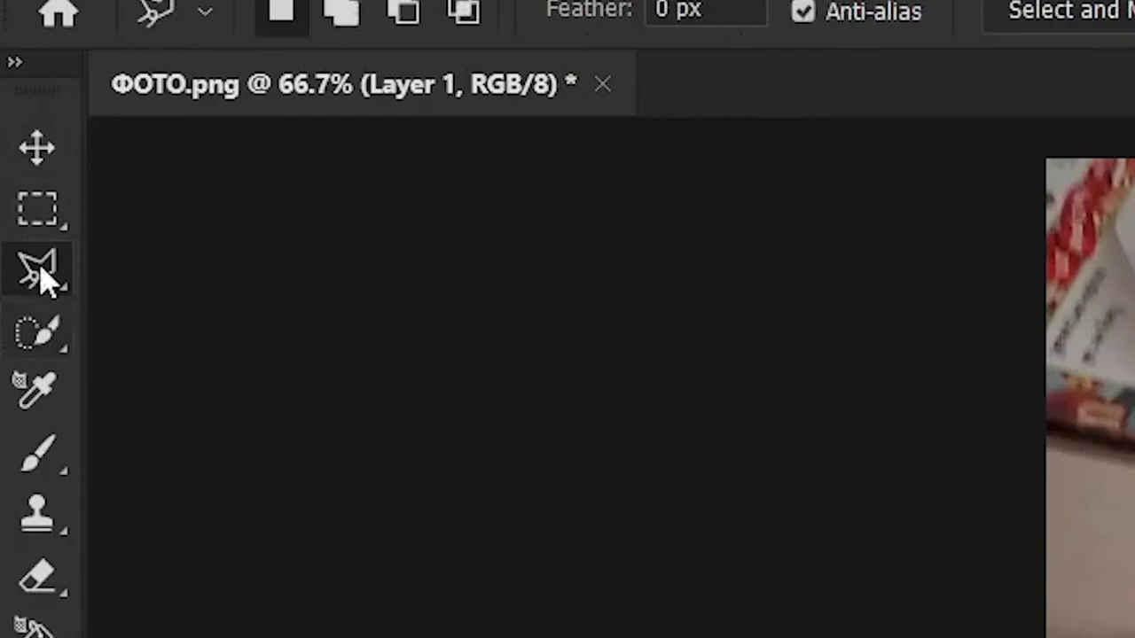
right_click(45, 273)
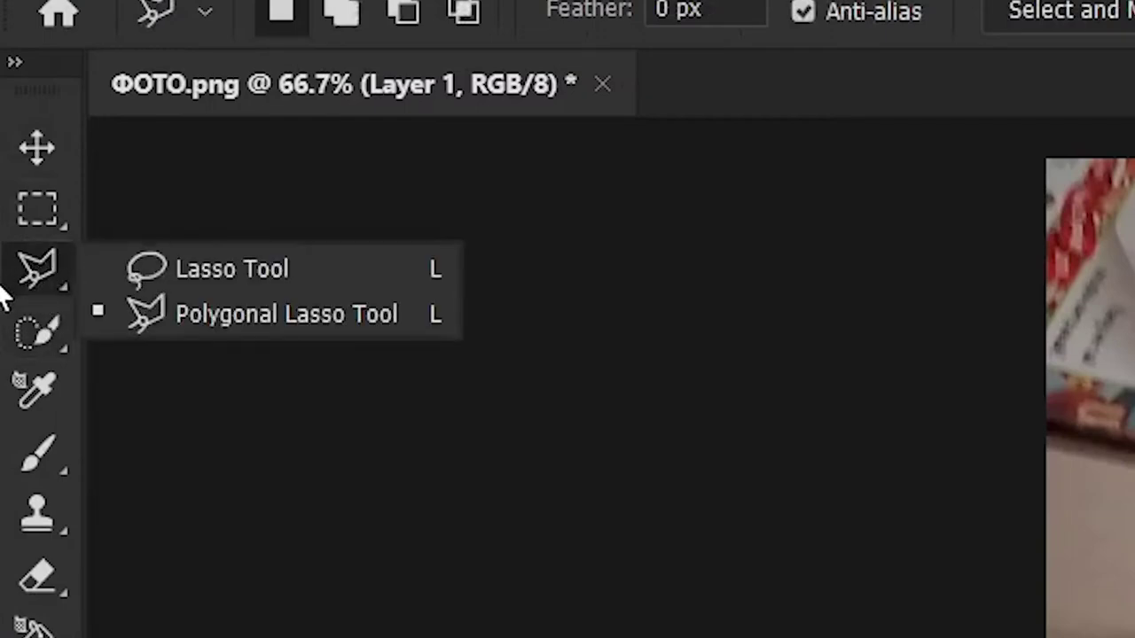
left_click(35, 275)
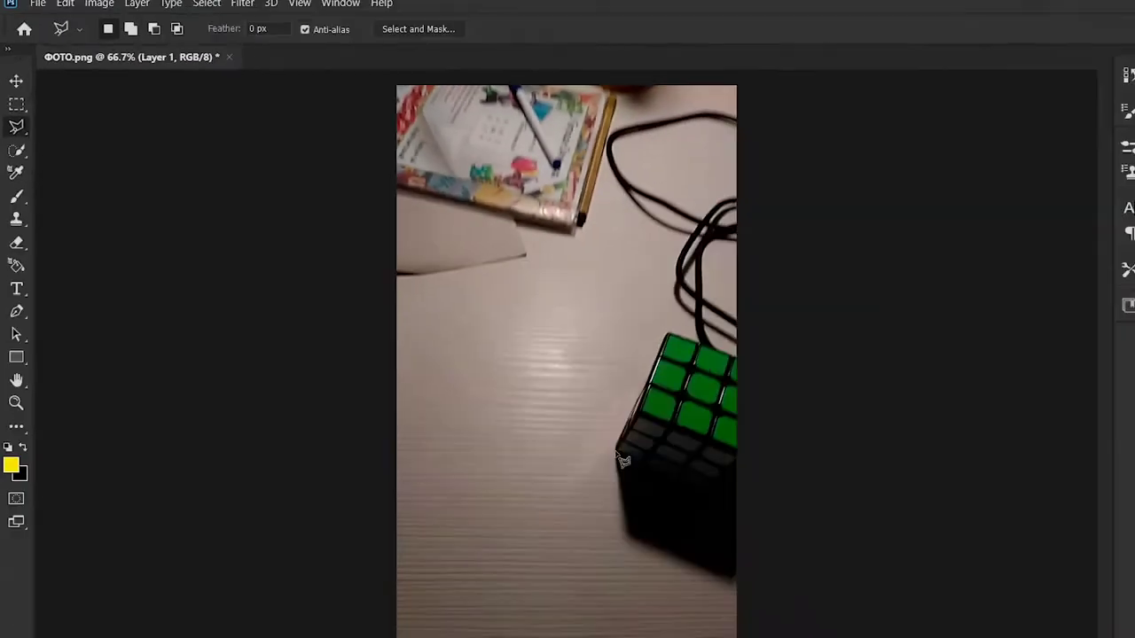
left_click(515, 381)
left_click(536, 318)
left_click(585, 269)
left_click(651, 290)
left_click(670, 307)
left_click(638, 399)
left_click(583, 440)
left_click(486, 392)
left_click(474, 335)
left_click(507, 276)
left_click(503, 371)
left_click(520, 401)
left_click(509, 375)
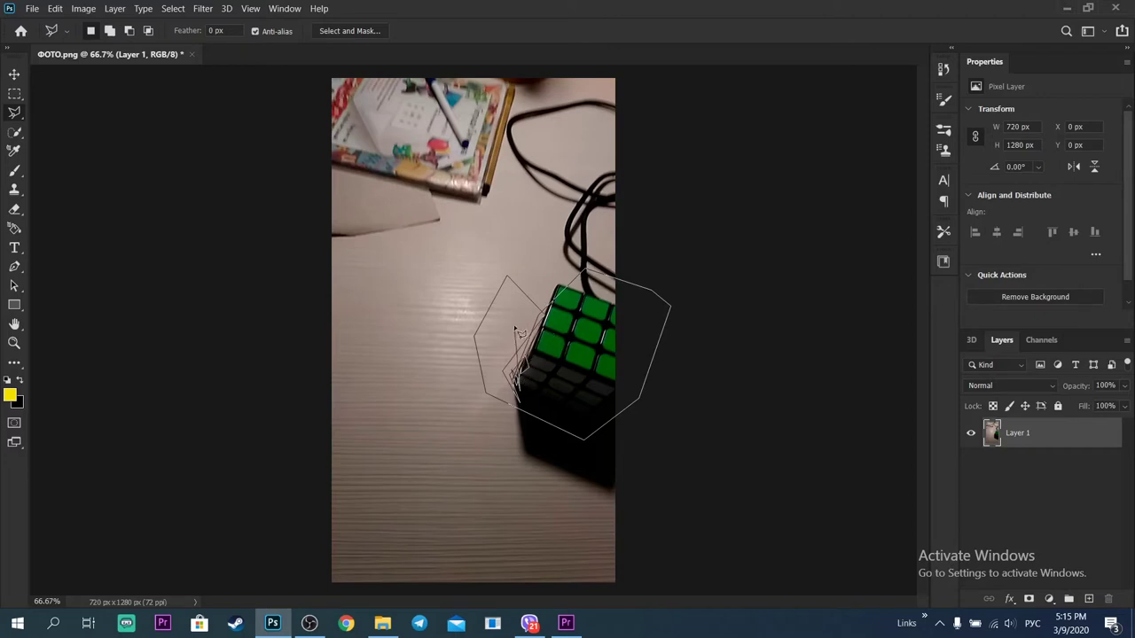
Remove all points of the unfinished polygonal lasso outline around the cube.
key("BackSpace")
key("BackSpace")
key("BackSpace")
key("BackSpace")
key("BackSpace")
key("BackSpace")
key("BackSpace")
key("BackSpace")
key("BackSpace")
key("BackSpace")
key("BackSpace")
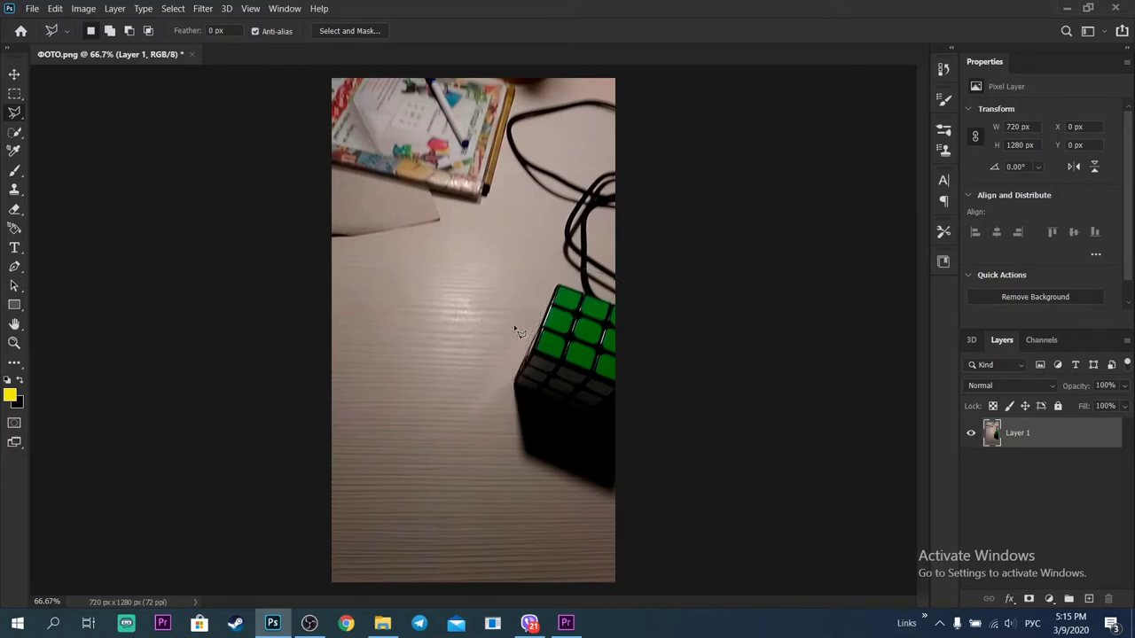
Select the cube and its shadow with the Quick Selection tool and subtract the cable area above it.
left_click(14, 131)
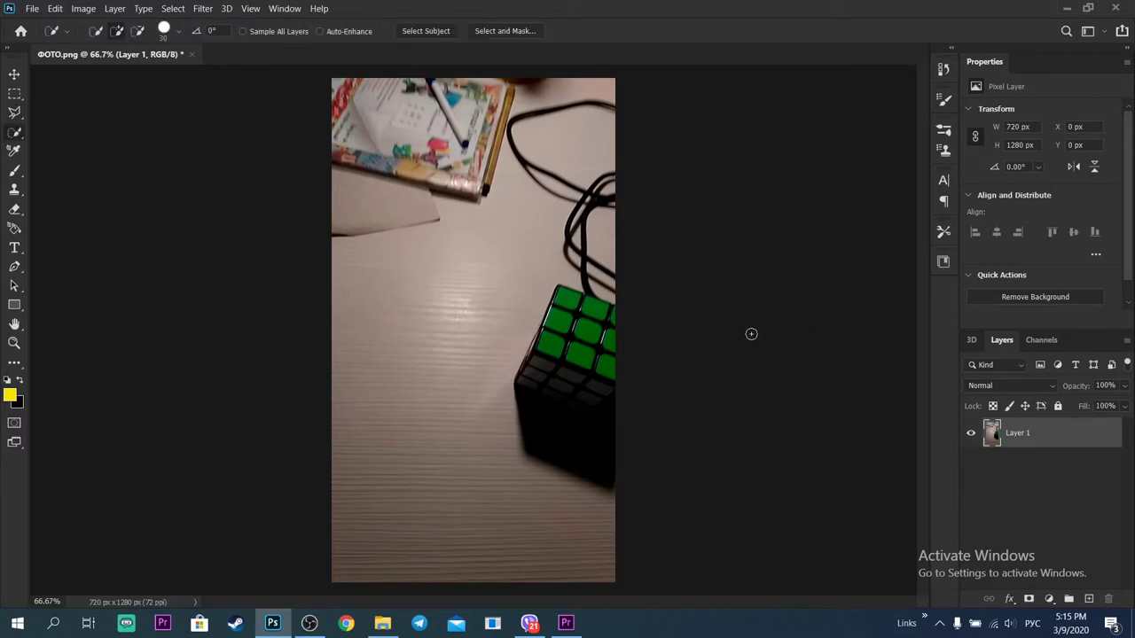
left_click(594, 349)
left_click(587, 245)
mouse_move(610, 315)
left_mouse_down()
mouse_move(551, 321)
mouse_move(591, 360)
mouse_move(582, 407)
mouse_move(547, 390)
left_mouse_up()
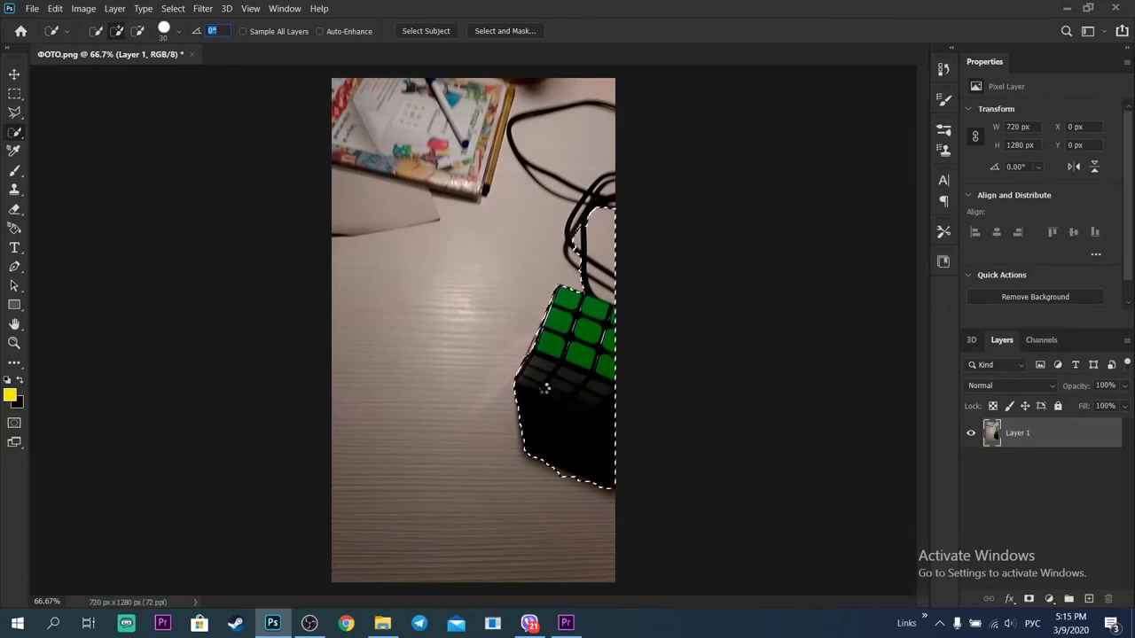
left_click(600, 277, "alt")
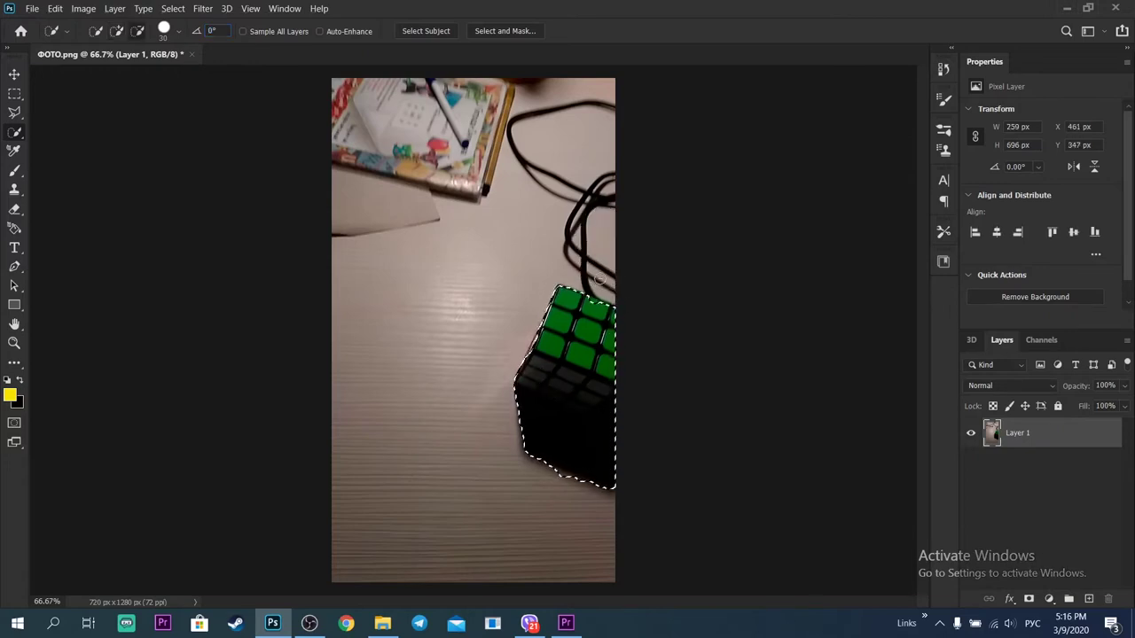
Trace a closed Polygonal Lasso selection along the cube's edges, leaving out the dark shadow beneath it.
left_click(14, 113)
left_click(514, 384)
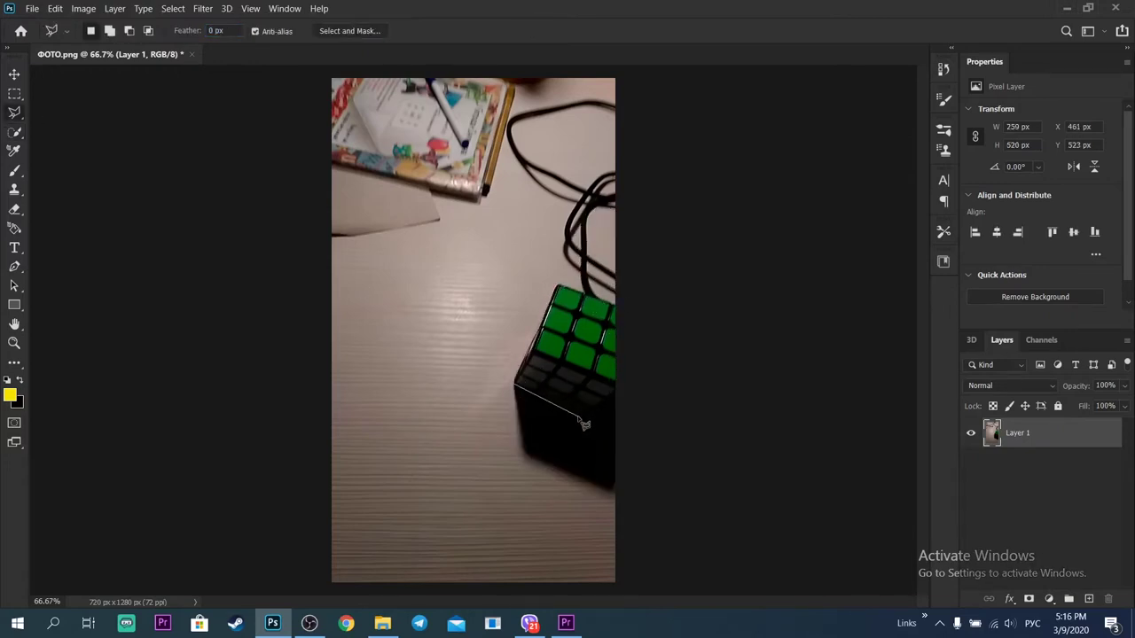
left_click(620, 306)
left_click(558, 285)
left_click(515, 384)
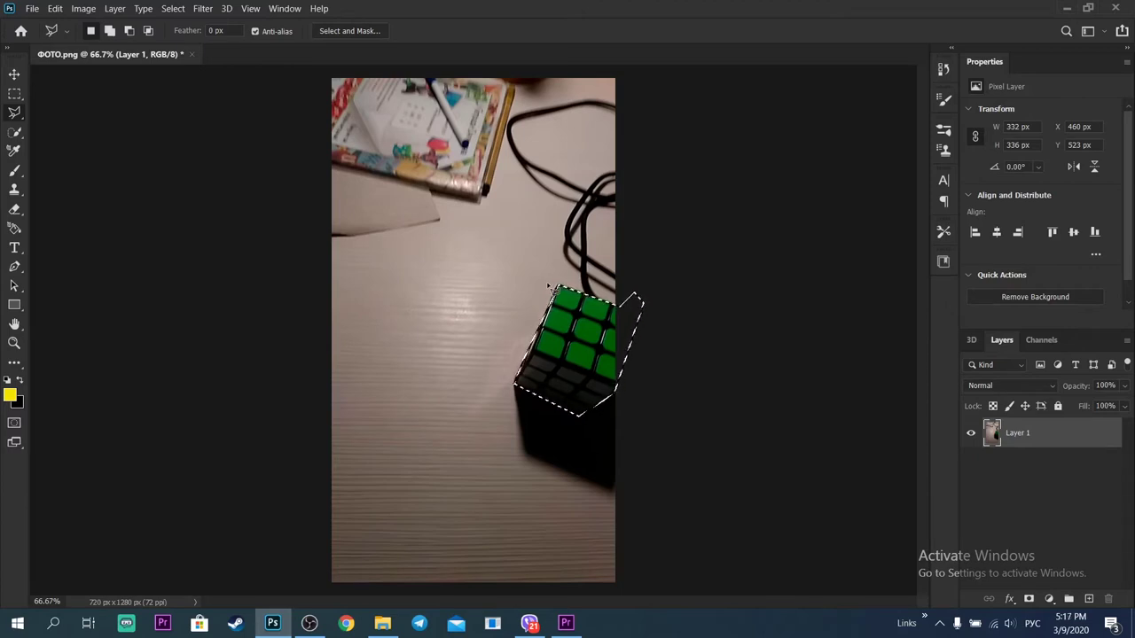
Copy the selected cube onto a new layer and delete the original photo layer, Layer 1.
key("ctrl+c")
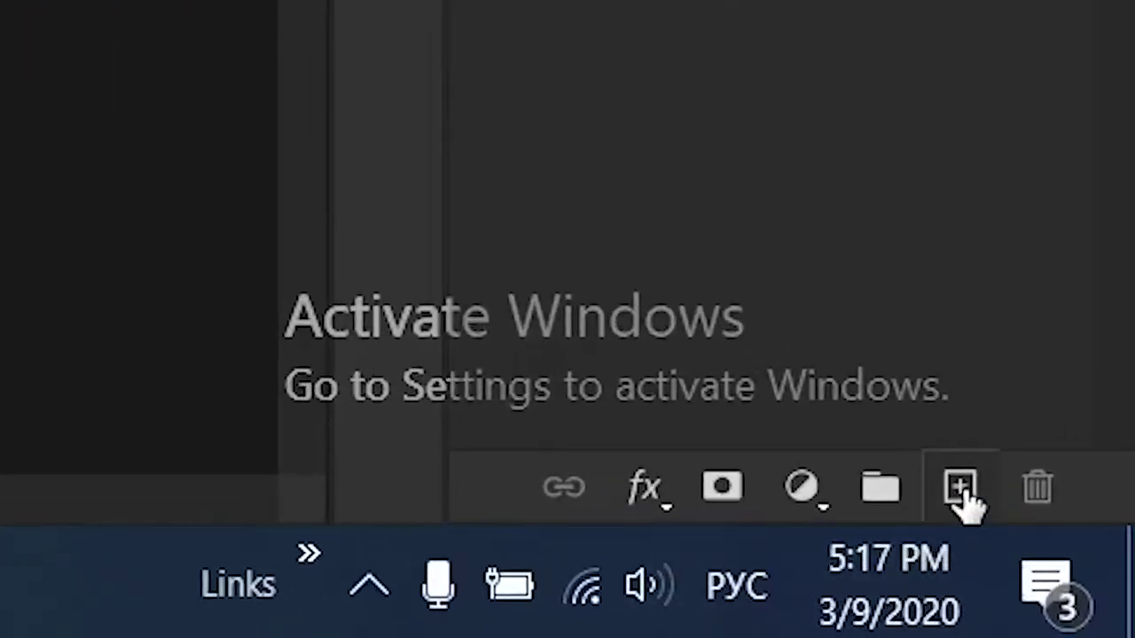
left_click(962, 490)
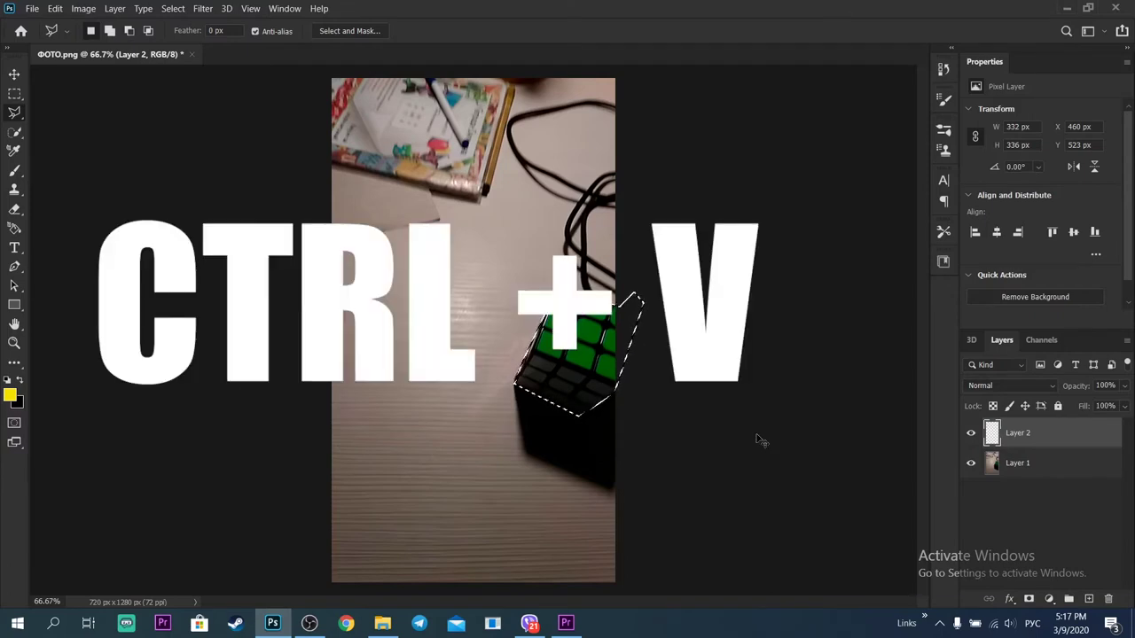
key("ctrl+v")
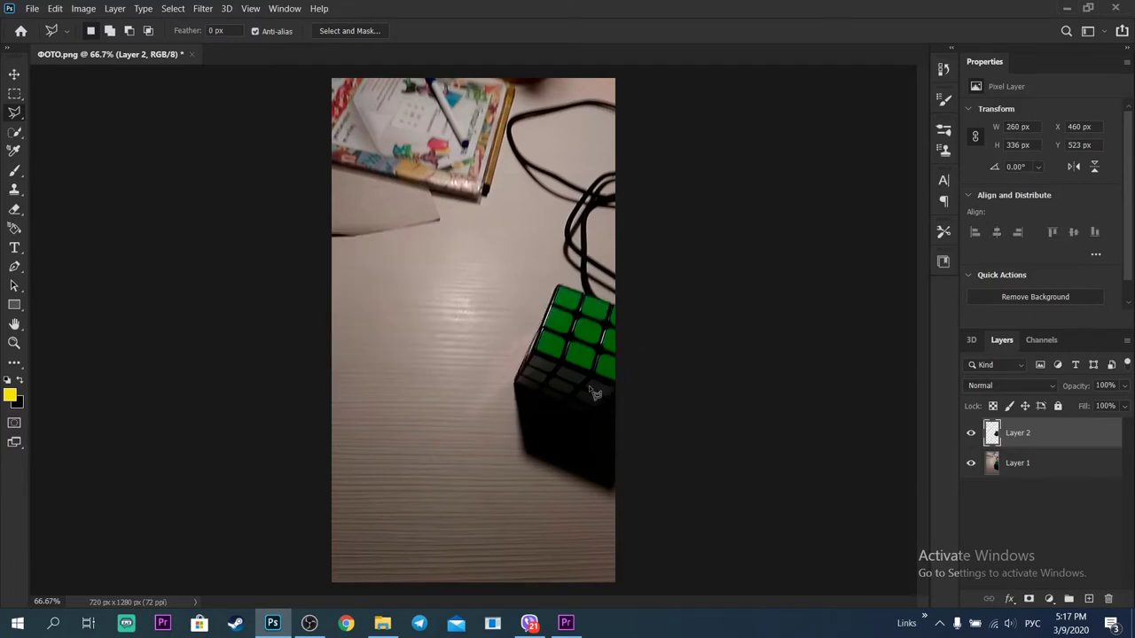
left_click(1047, 463)
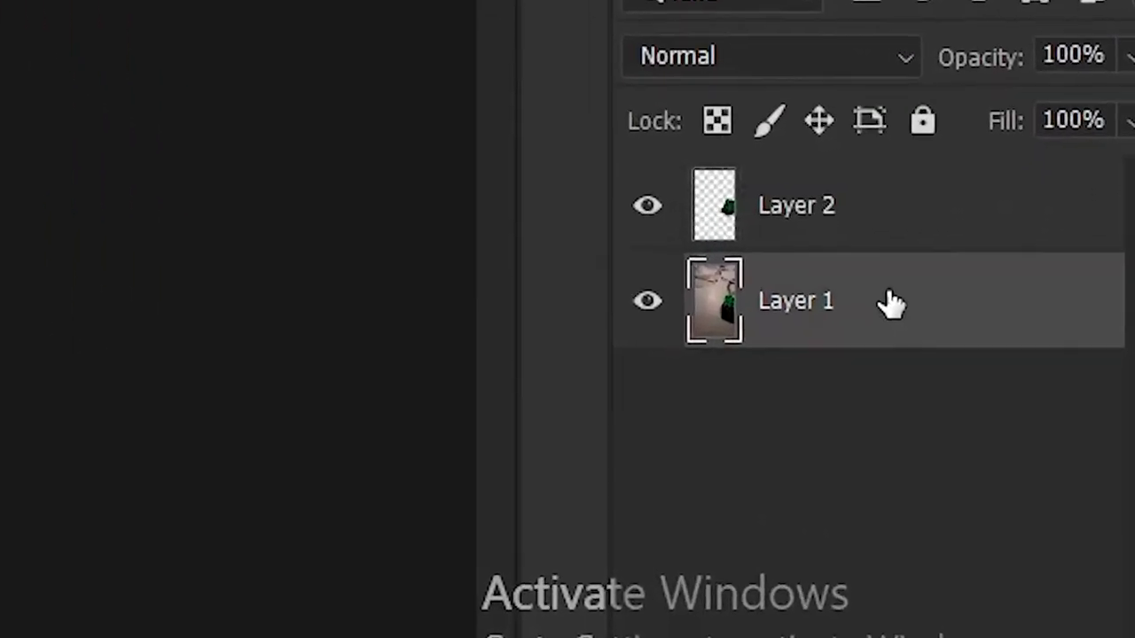
key("Delete")
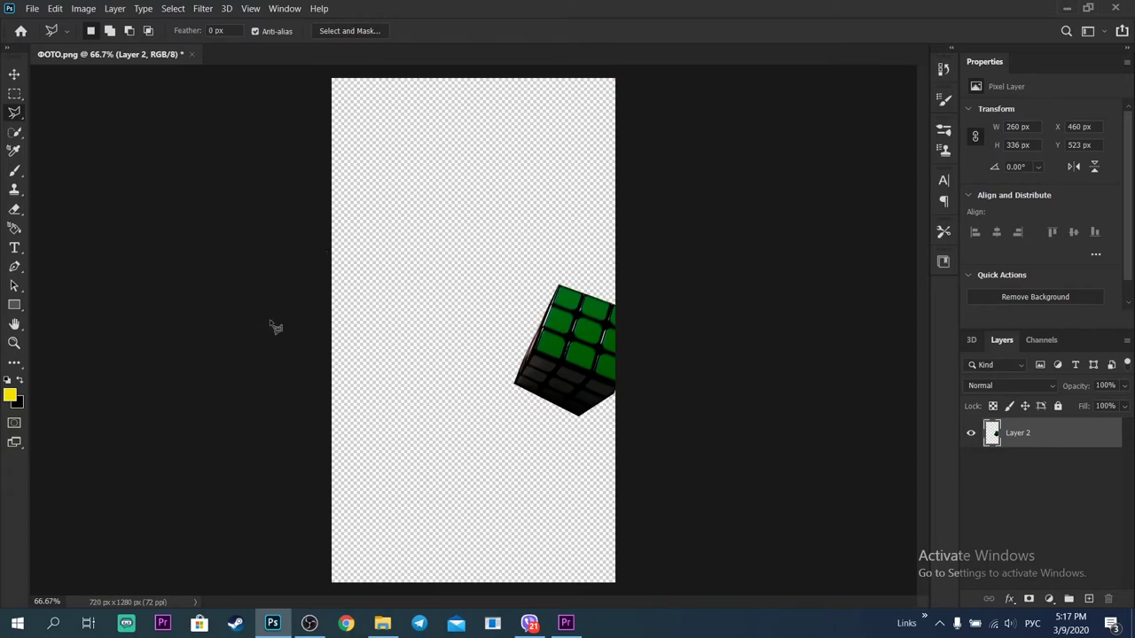
Erase the sharp tips of the cube cutout's left and bottom corners with the Eraser tool.
left_click(513, 404, "ctrl")
left_click(513, 404, "ctrl")
left_click(514, 404, "ctrl")
left_click_drag(719, 353, 585, 352)
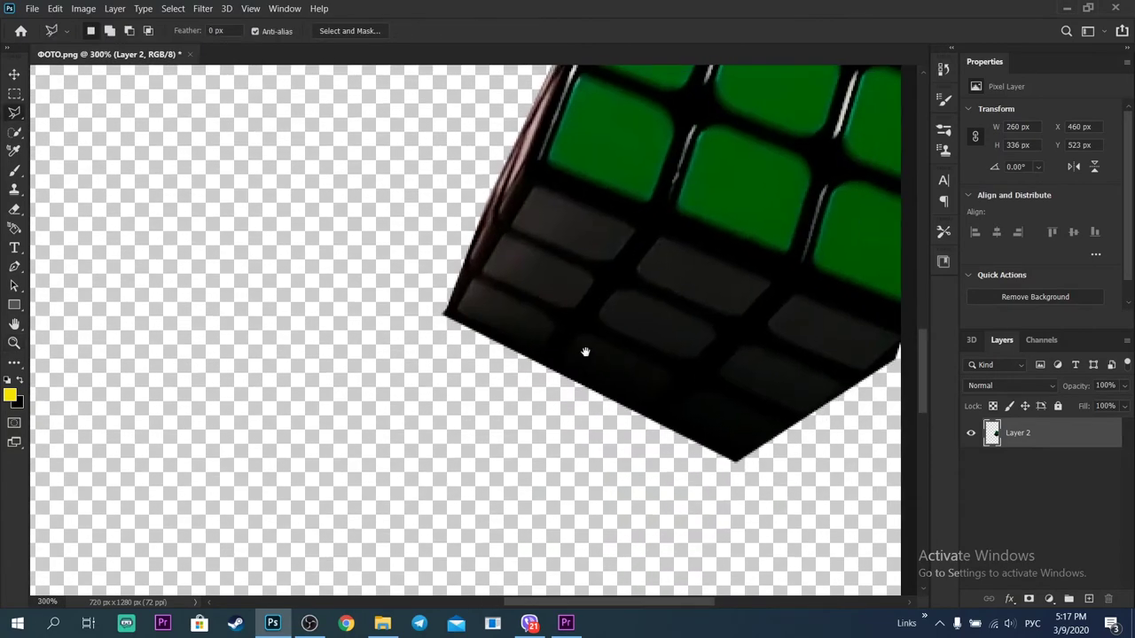
left_click(14, 211)
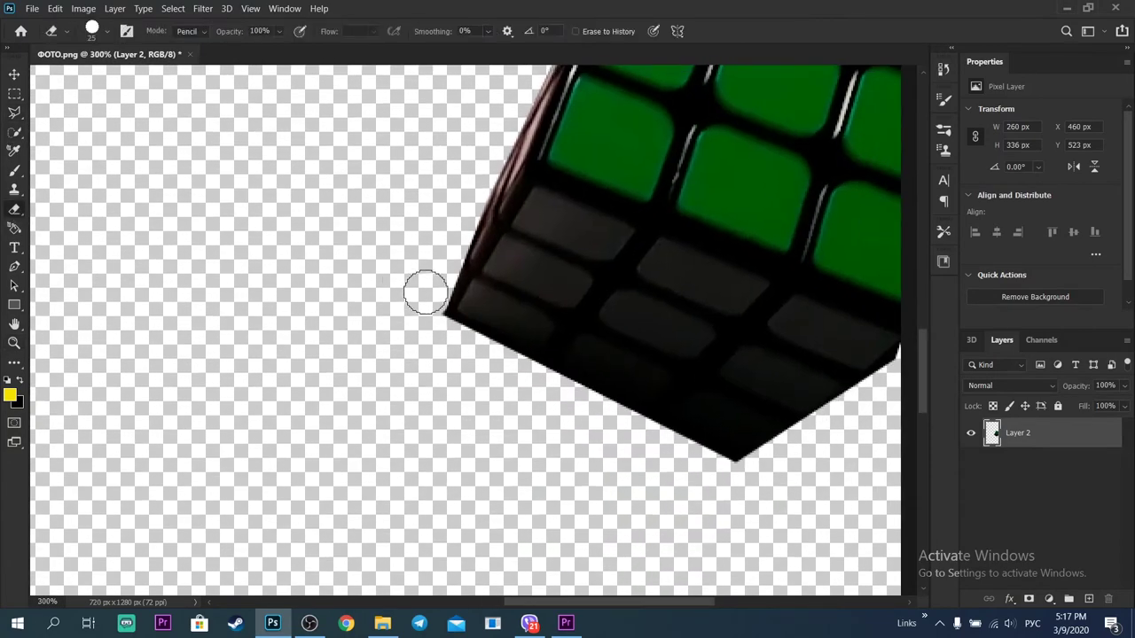
left_click(428, 322)
left_click(735, 479)
mouse_move(691, 337)
left_mouse_down()
mouse_move(600, 443)
mouse_move(559, 547)
left_mouse_up()
mouse_move(622, 234)
left_mouse_down()
mouse_move(565, 343)
mouse_move(646, 173)
left_mouse_up()
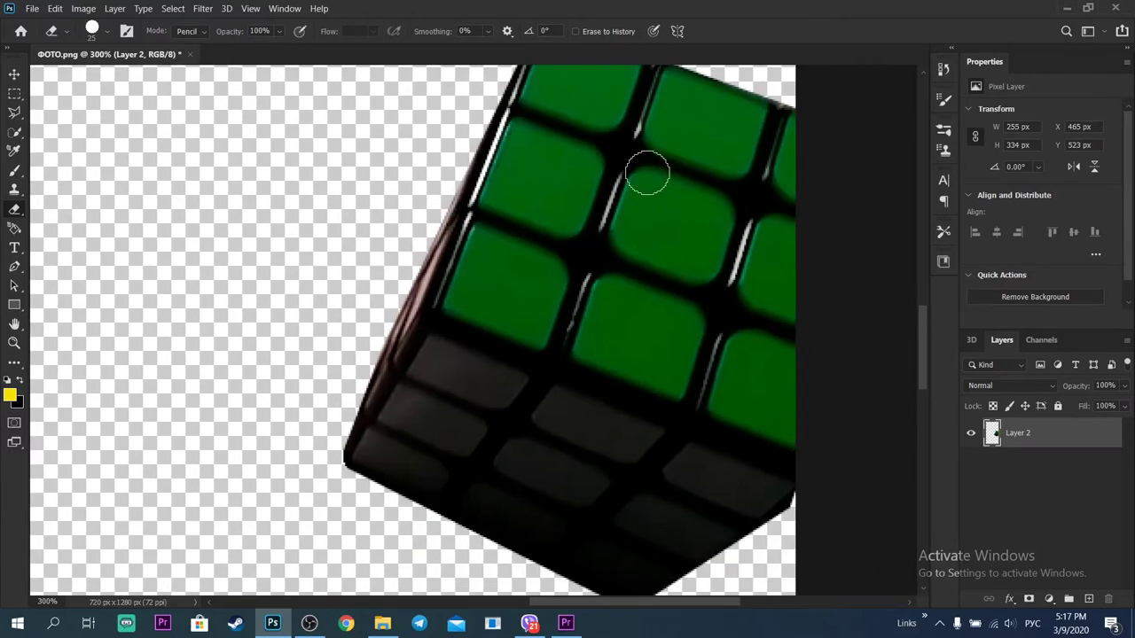
Save the cutout as a PNG named ФОТО in the Documents folder, replacing the existing file.
left_click(488, 244, "alt")
left_click(486, 243, "alt")
left_click(487, 243, "alt")
mouse_move(474, 242)
left_mouse_down()
mouse_move(585, 264)
mouse_move(609, 230)
mouse_move(582, 231)
mouse_move(569, 257)
left_mouse_up()
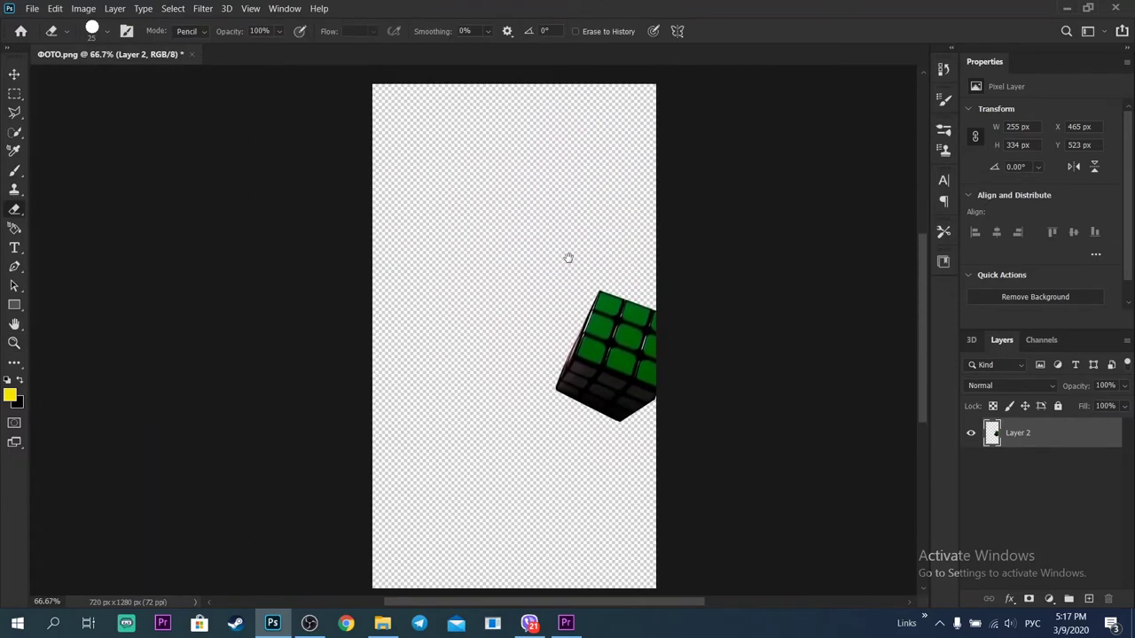
left_click(31, 9)
left_click(32, 9)
left_click(32, 9)
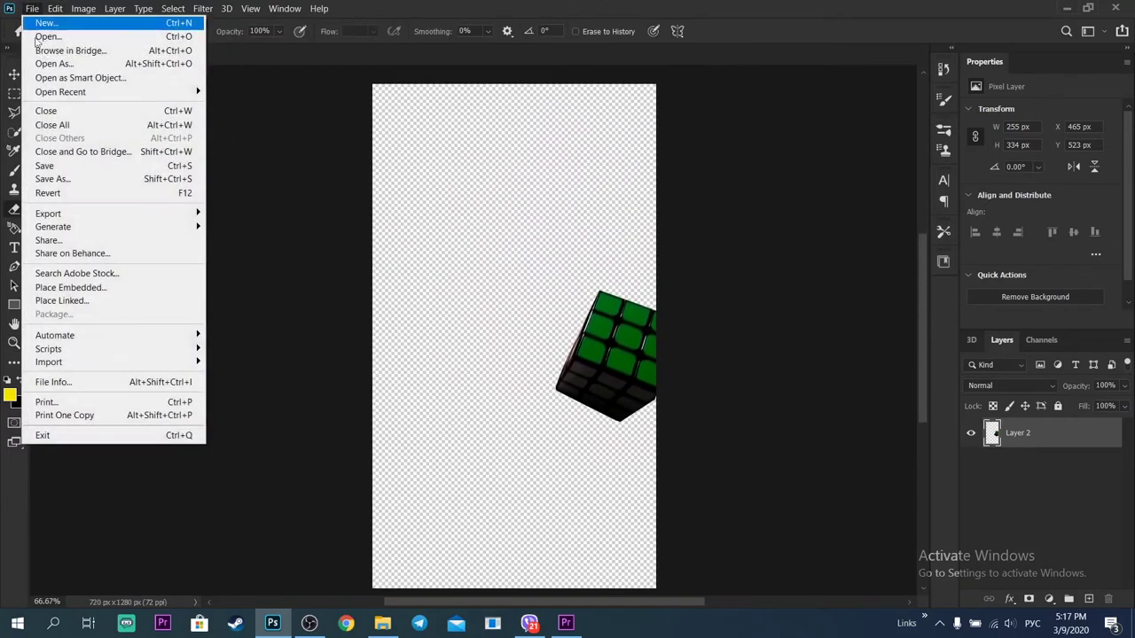
left_click(58, 180)
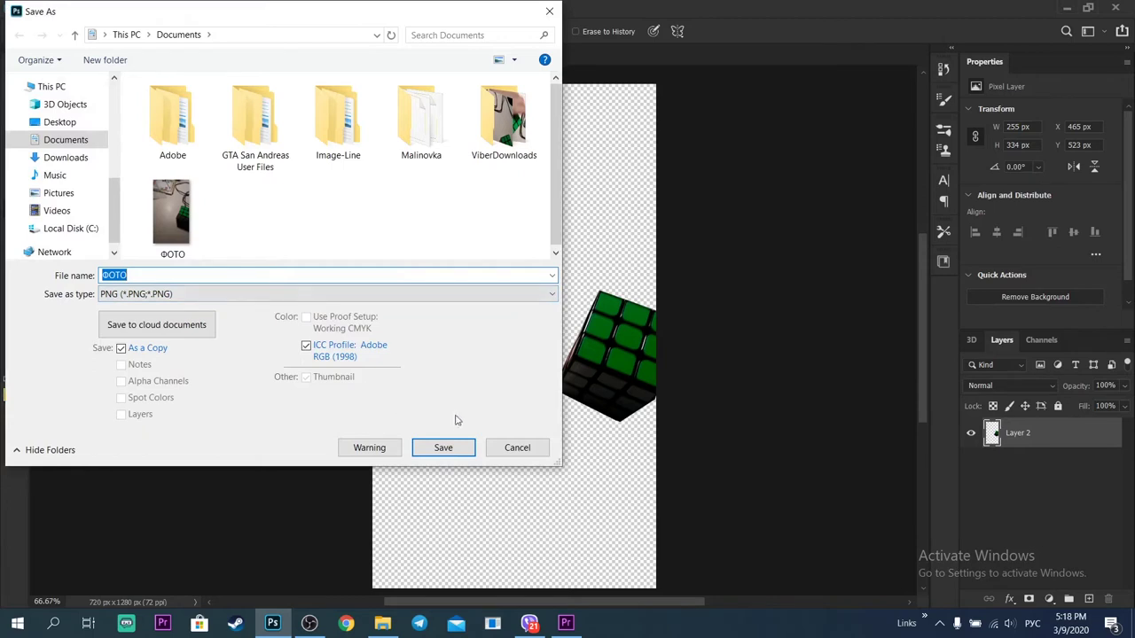
left_click(437, 448)
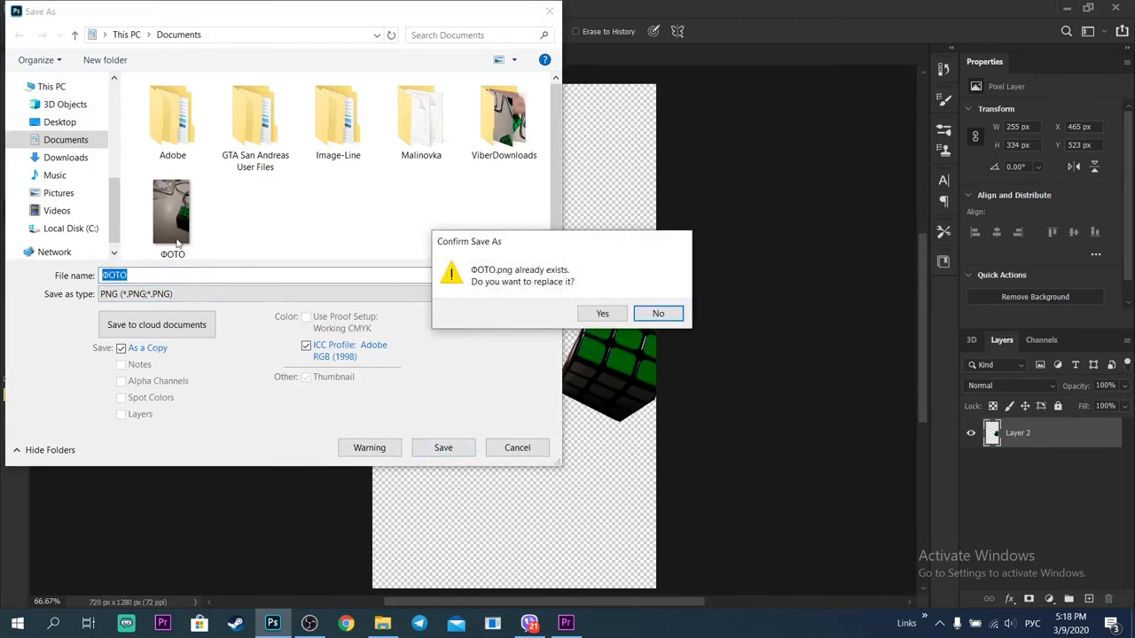
left_click(601, 315)
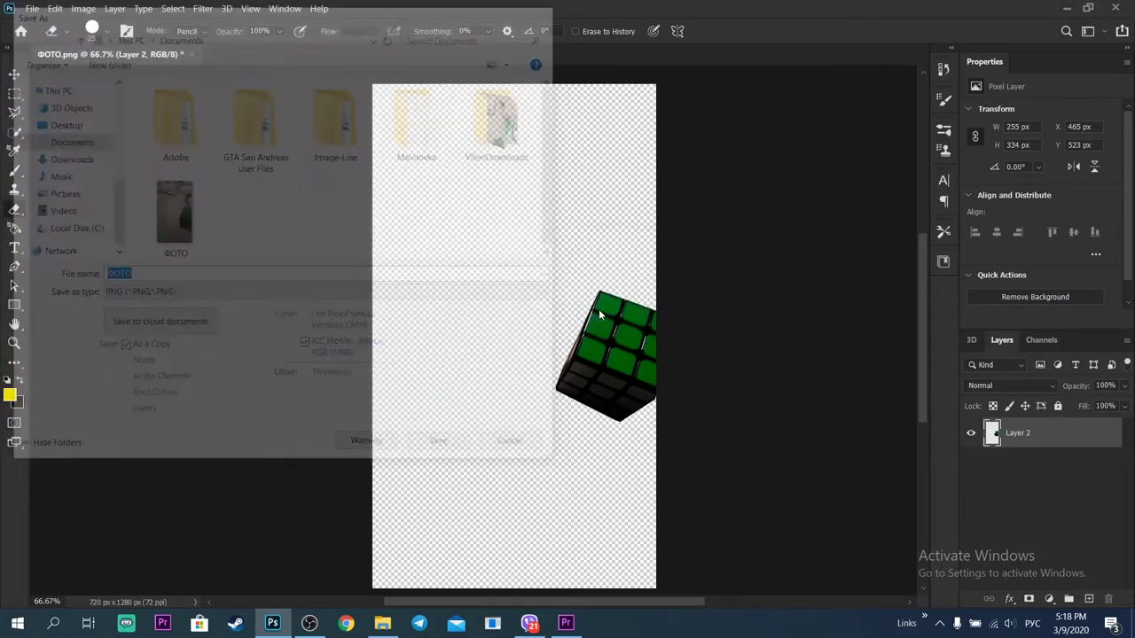
left_click(650, 180)
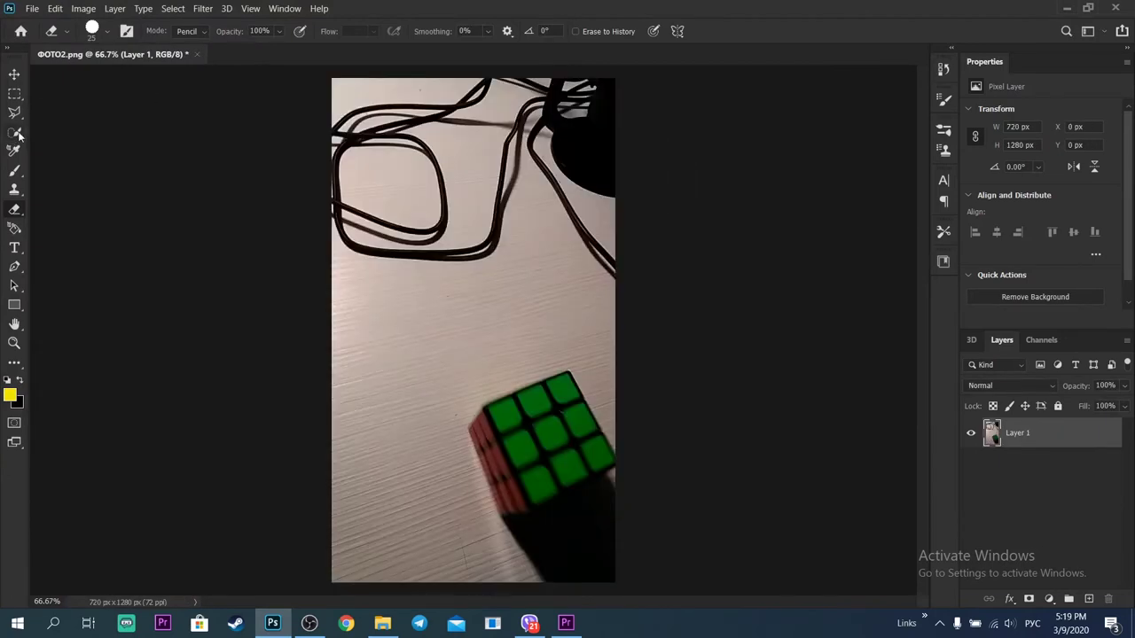
Trace a Polygonal Lasso selection around the cube in ФОТО2.png, following its green and red faces.
key("l")
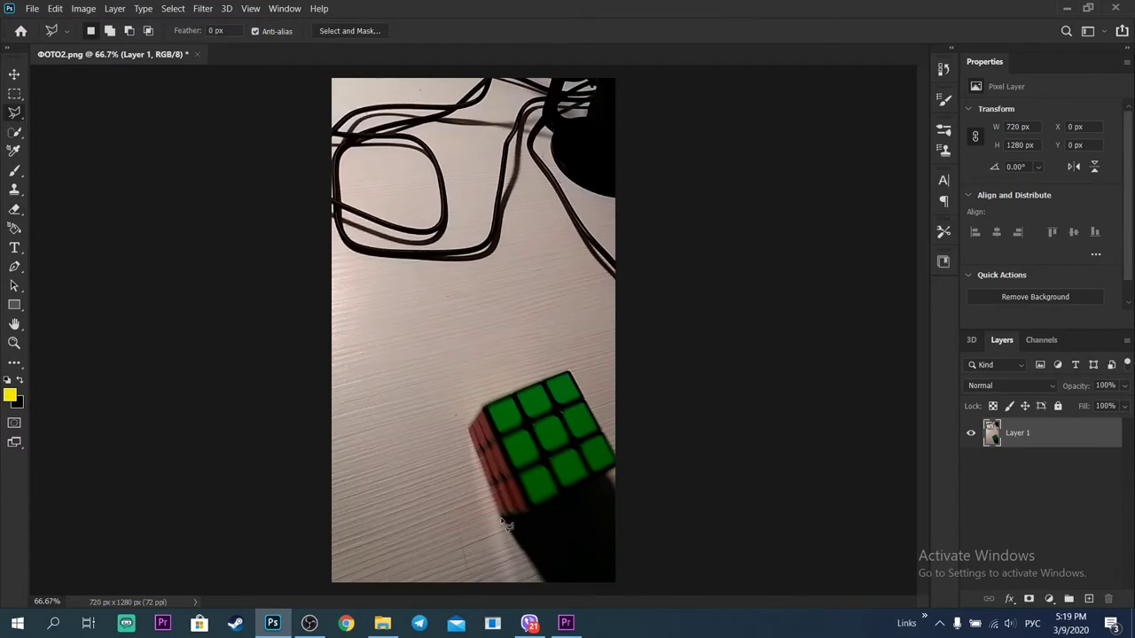
left_click(569, 370)
left_click(617, 464)
left_click(533, 512)
left_click(501, 516)
Place the selected cube of ФОТО2.png on its own new layer and delete the photo layer, Layer 1.
key("ctrl+j")
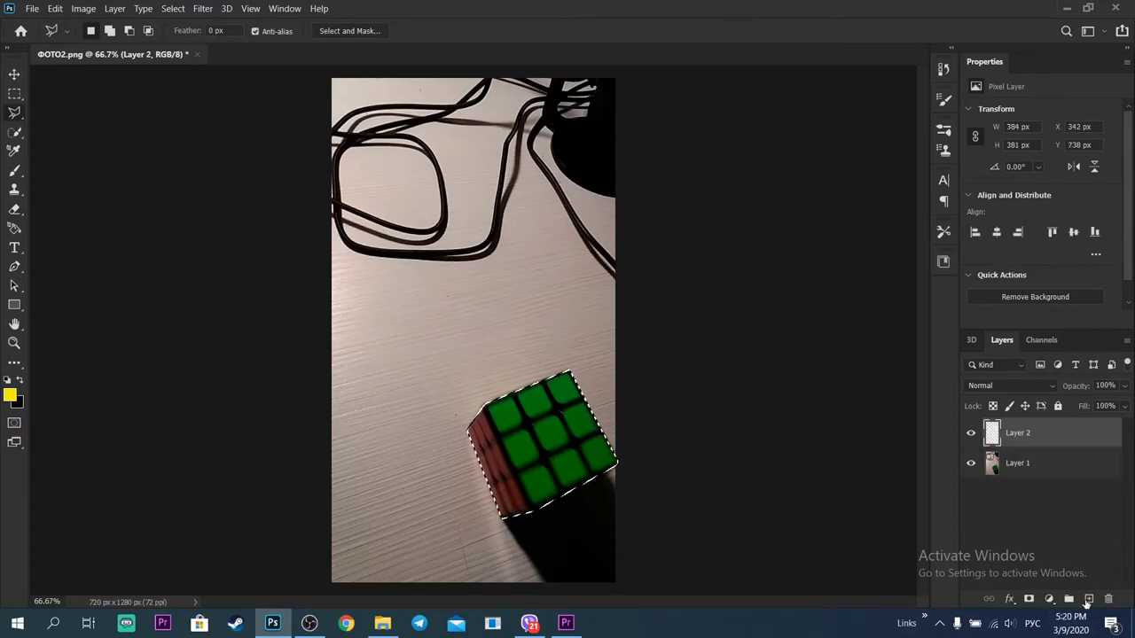
key("ctrl+d")
left_click(1050, 464)
key("Delete")
left_click(32, 9)
left_click(587, 231)
Round off the bottom and top corners of the cube cutout in ФОТО2.png with the Eraser tool.
key("z")
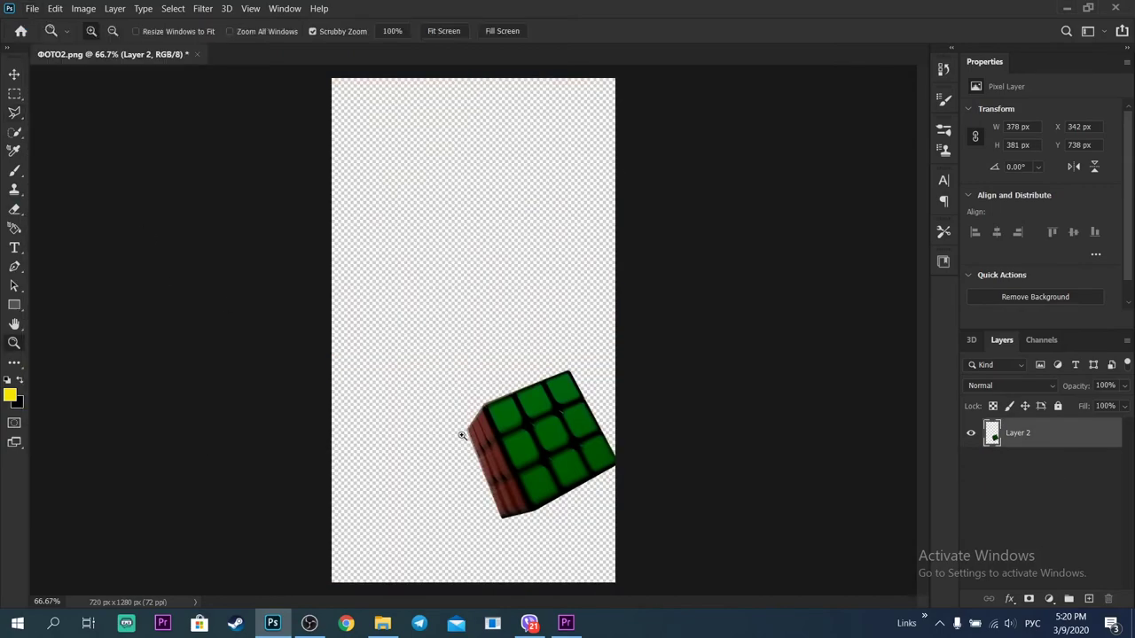
left_click(466, 433)
left_click(14, 190)
left_click(15, 229)
left_click(16, 247)
scroll(576, 241, "down", 8)
scroll(576, 241, "right", 3)
key("e")
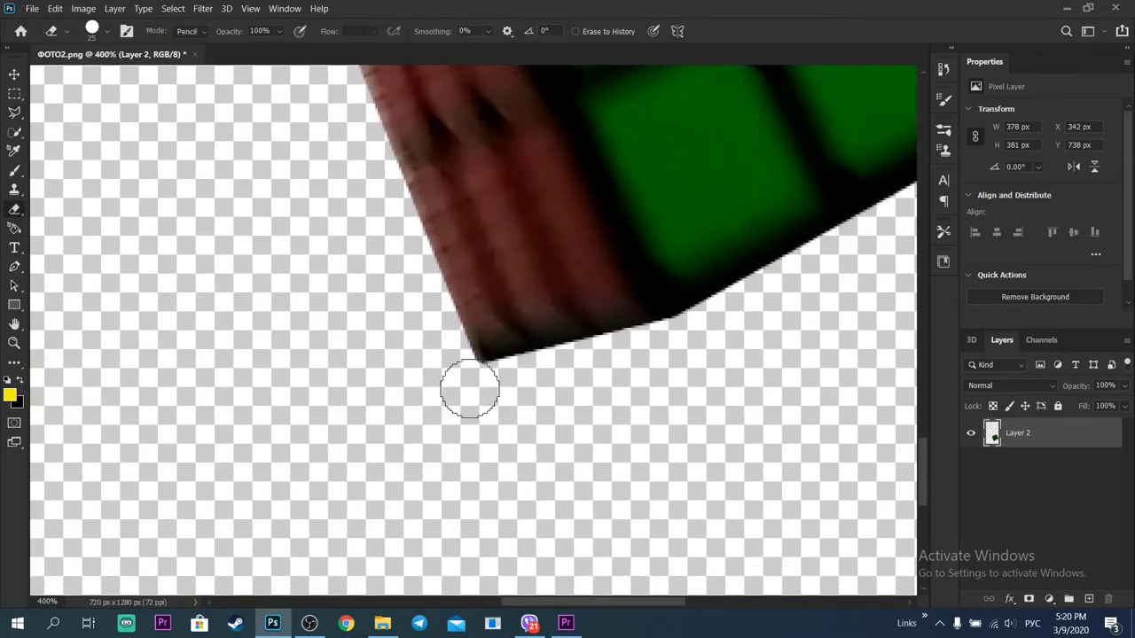
left_click(468, 393)
scroll(469, 392, "up", 10)
scroll(469, 393, "right", 8)
scroll(714, 159, "left", 6)
left_click(709, 202)
left_click_drag(709, 266, 772, 133)
key("z")
left_click(152, 344, "alt")
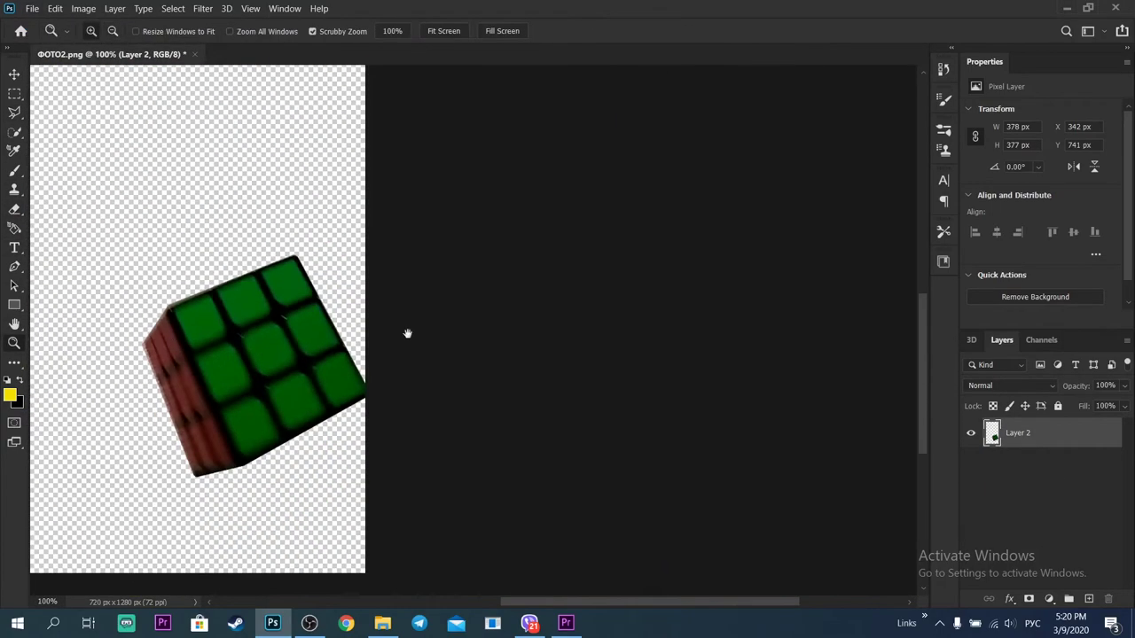
Save the ФОТО2 cutout as a PNG in the Documents folder, replacing the existing file.
left_click_drag(157, 347, 592, 361)
key("e")
left_click(62, 8)
mouse_move(34, 9)
left_click(102, 182)
left_click(444, 446)
left_click(597, 311)
left_click(649, 179)
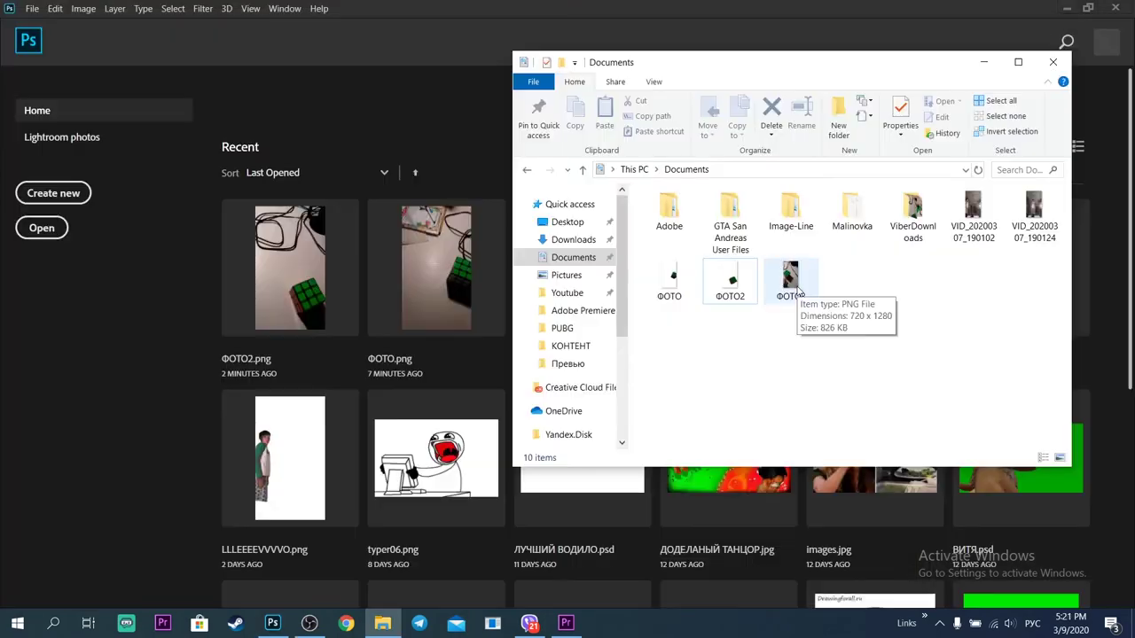
Open ФОТО3 from Documents and trace a Polygonal Lasso selection around the outline of its cube.
left_click(793, 277)
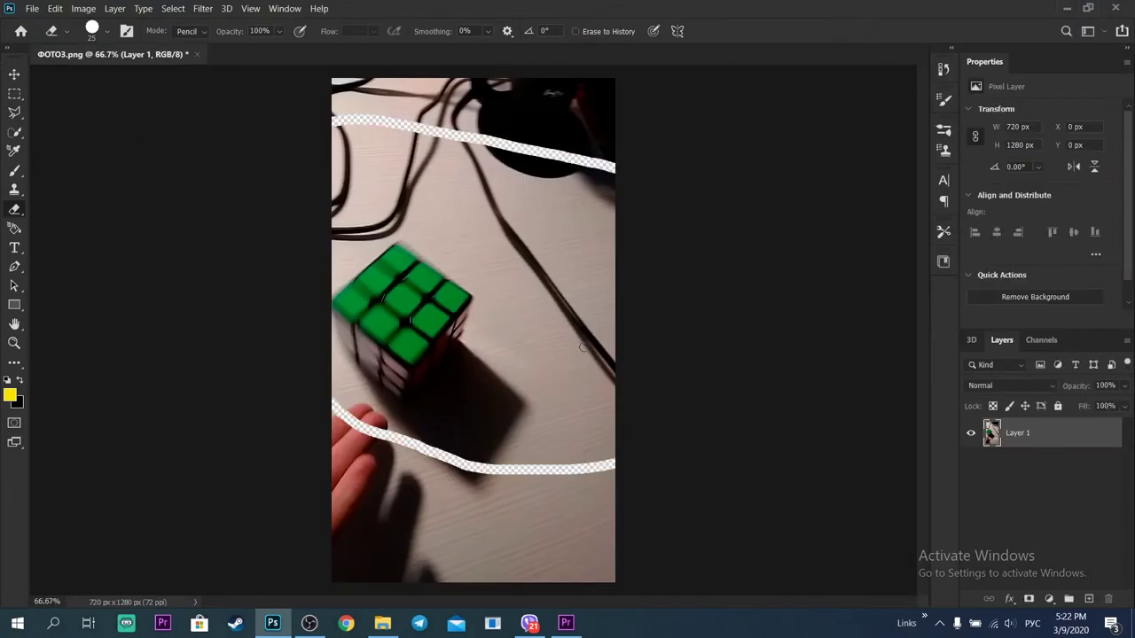
key("l")
left_click(342, 353)
left_click(398, 403)
left_click(461, 352)
left_click(472, 295)
left_click(399, 243)
left_click(332, 304)
left_click(342, 353)
Copy the selected cube of ФОТО3.png onto its own new layer and delete the photo layer, Layer 1.
key("ctrl+c")
left_click(1089, 600)
key("ctrl+v")
left_click(1053, 467)
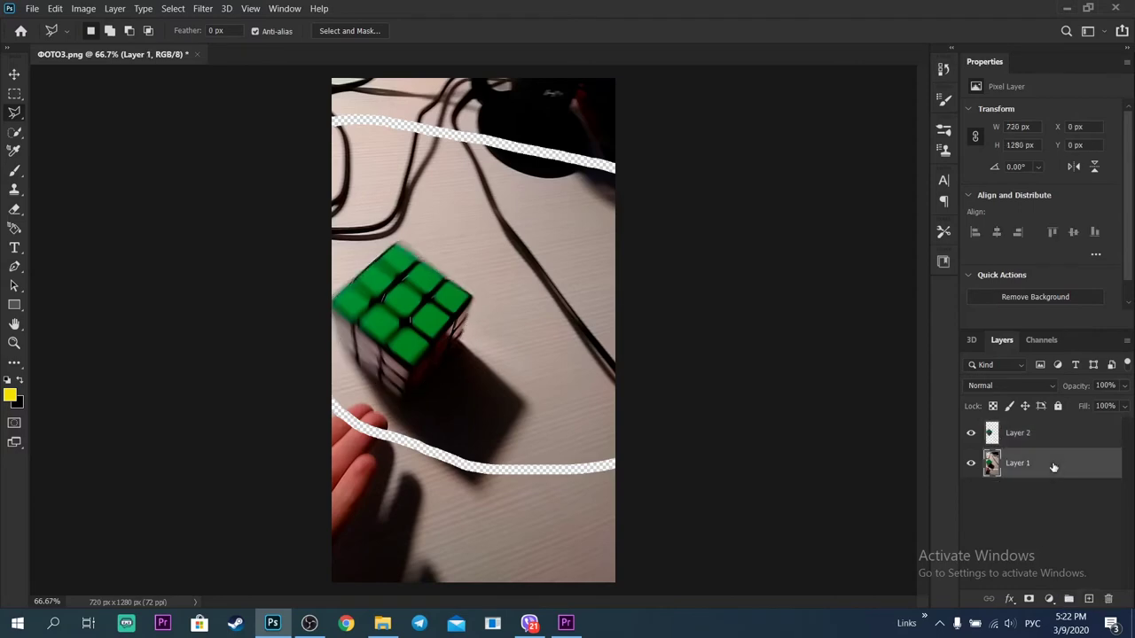
key("Delete")
Round off the corners and clean the outer edges of the cube cutout in ФОТО3.png with the Eraser tool.
left_click(14, 343)
left_click(413, 397)
left_click(413, 397)
left_click(413, 397)
left_click(14, 209)
left_click_drag(290, 437, 251, 446)
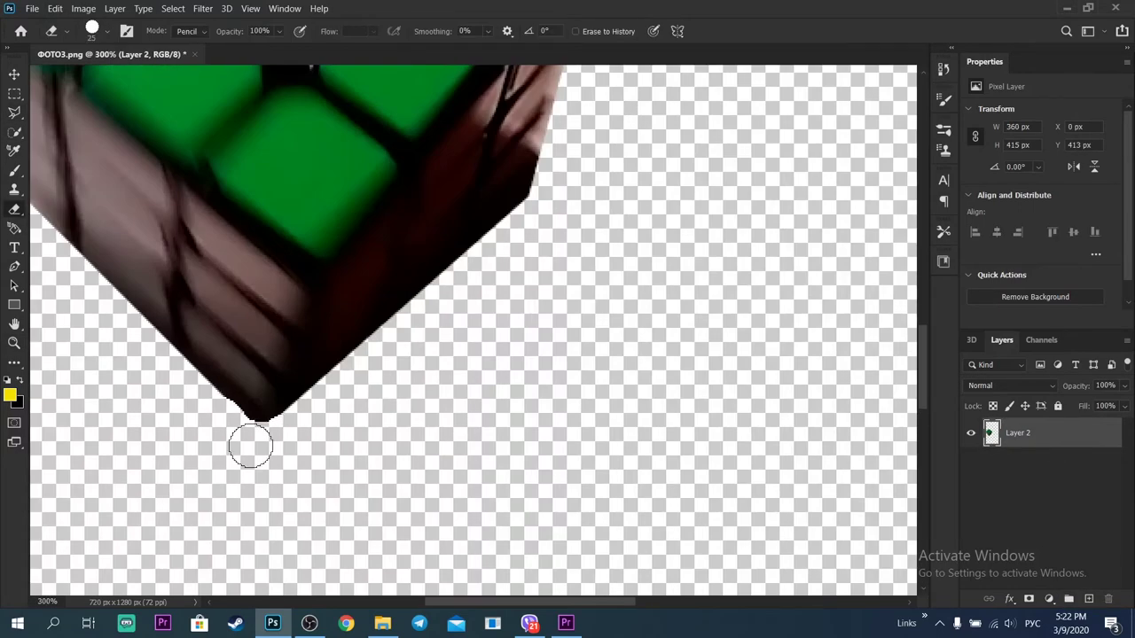
left_click_drag(443, 304, 322, 421)
left_click_drag(417, 344, 436, 282)
left_click_drag(479, 115, 479, 300)
left_click(494, 245)
mouse_move(490, 193)
left_mouse_down()
mouse_move(626, 309)
mouse_move(824, 398)
left_mouse_up()
left_click_drag(502, 199, 446, 198)
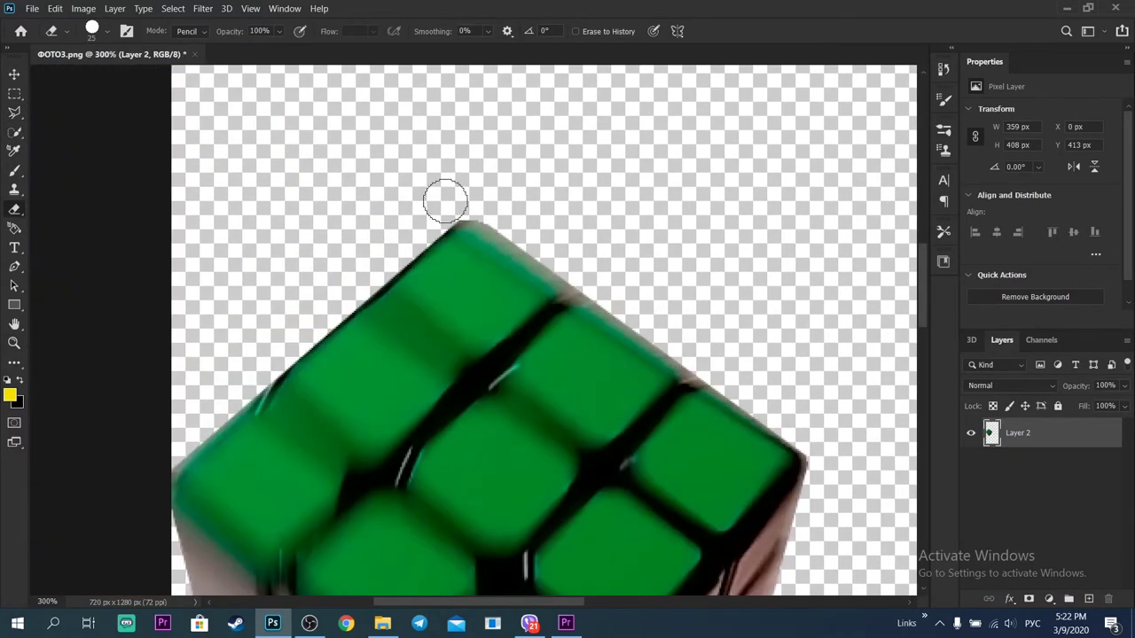
left_click_drag(337, 496, 546, 235)
Save the ФОТО3 cutout as a PNG in the Documents folder.
left_click(14, 343)
left_click(531, 368, "alt")
left_click(531, 369, "alt")
left_click(376, 323)
left_click(14, 209)
left_click(55, 9)
mouse_move(32, 9)
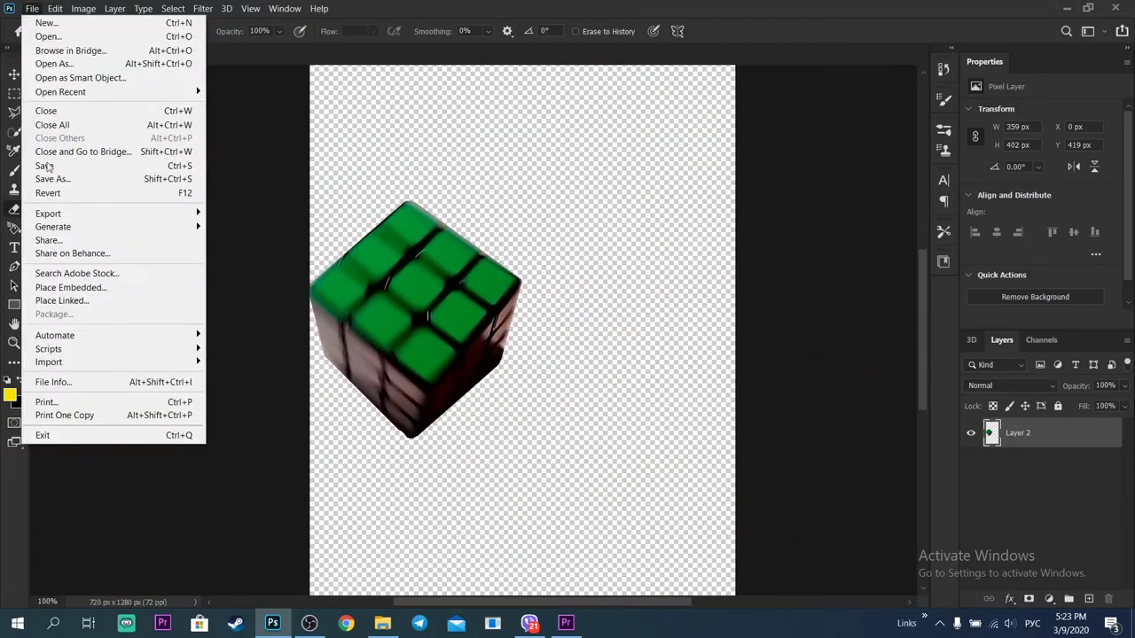
left_click(51, 180)
left_click(432, 440)
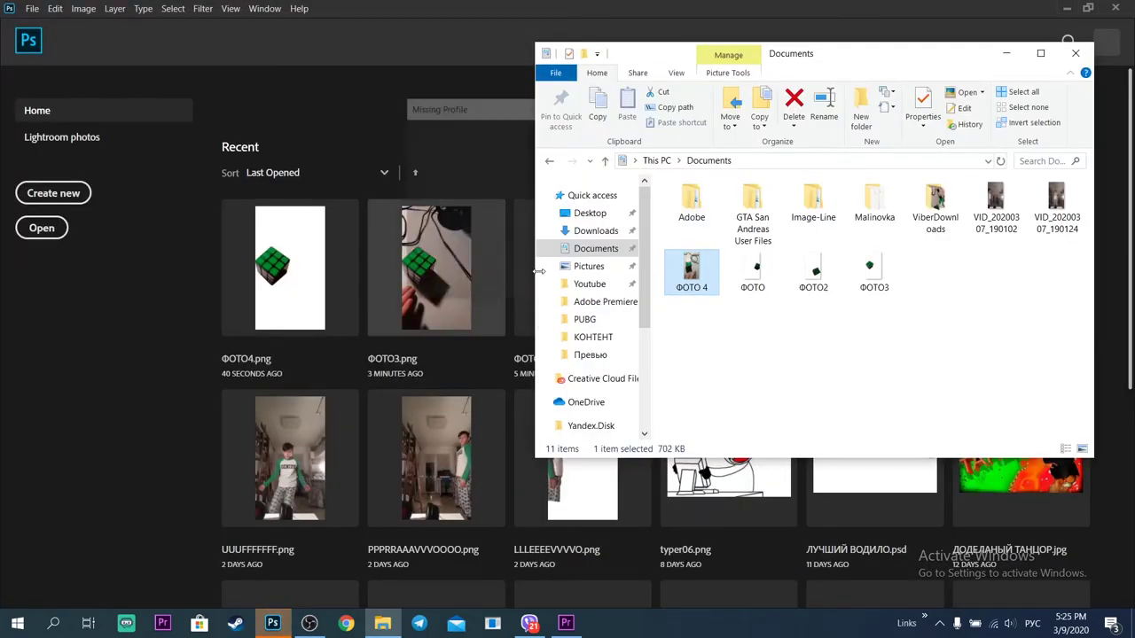
Open ФОТО 4.png and trace a Polygonal Lasso selection around its cube, following the green and red faces.
left_click(1006, 54)
key("Return")
left_click(14, 112)
left_click(388, 385)
mouse_move(388, 257)
left_mouse_down()
mouse_move(490, 335)
mouse_move(476, 372)
mouse_move(387, 383)
left_mouse_up()
Copy the selected cube of ФОТО 4.png onto its own new layer and delete the photo layer, Layer 1.
key("ctrl+c")
left_click(1088, 600)
key("ctrl+v")
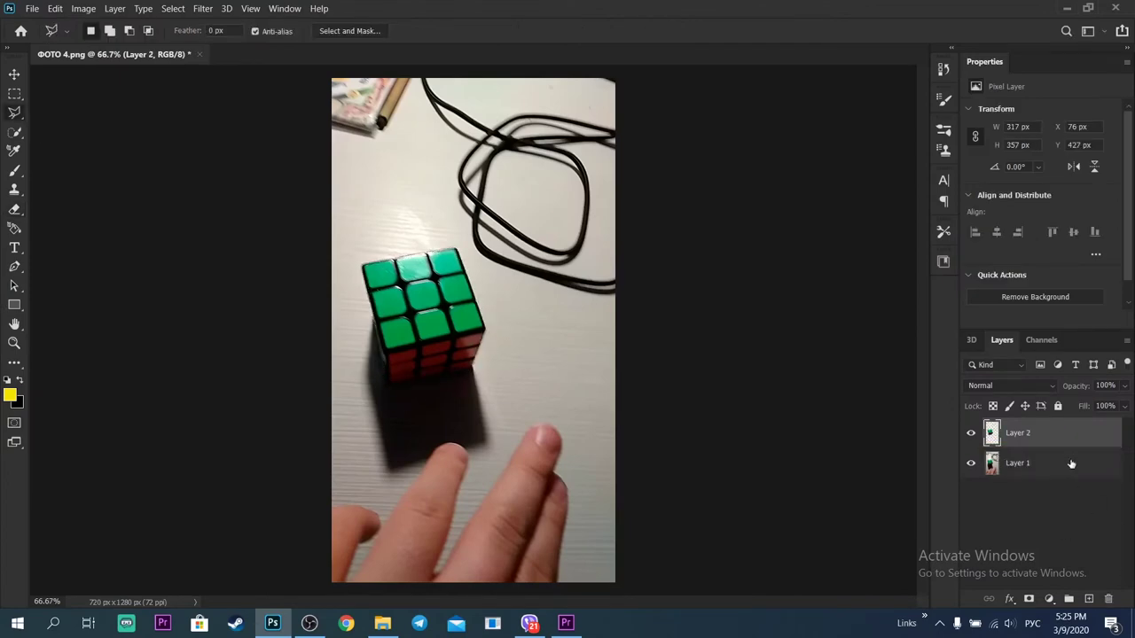
left_click(1071, 462)
key("Delete")
Erase the leftover background along the edges and corners of the cube cutout in ФОТО 4.png with the Eraser tool.
left_click(14, 343)
double_click(368, 416)
left_click(368, 416)
left_click(14, 210)
left_click_drag(285, 296, 706, 204)
left_click_drag(390, 106, 625, 552)
left_click_drag(446, 426, 482, 572)
left_click_drag(542, 552, 530, 369)
left_click_drag(488, 427, 494, 491)
mouse_move(434, 218)
left_mouse_down()
mouse_move(451, 408)
mouse_move(106, 107)
left_mouse_up()
left_click_drag(464, 385, 451, 388)
left_click_drag(270, 432, 597, 483)
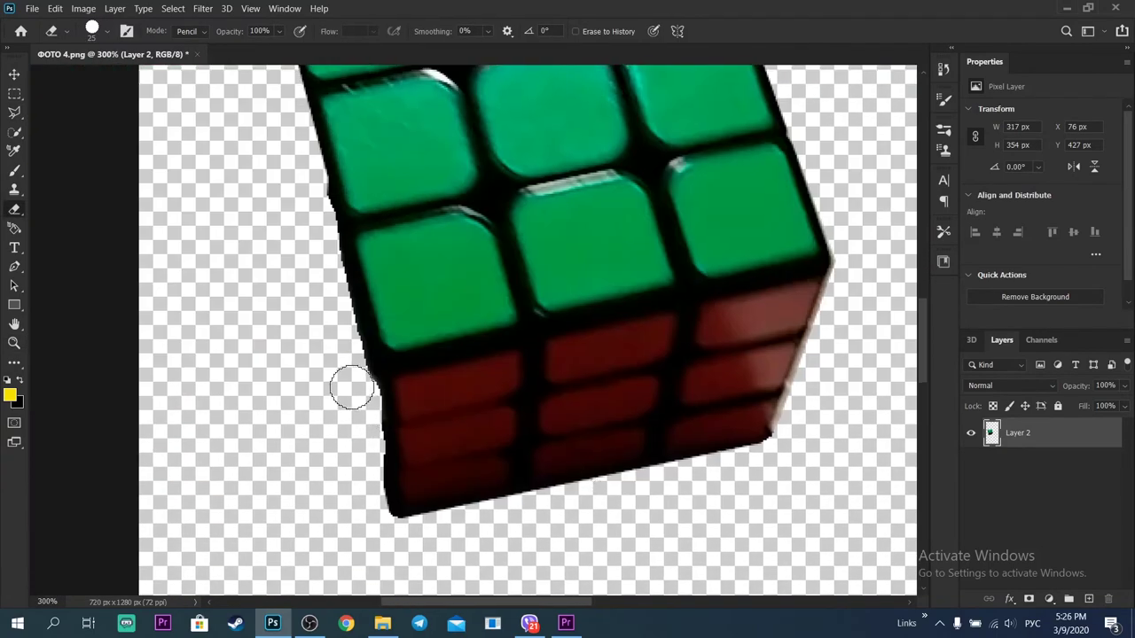
Save the cutout as a PNG named ФОТО 4 in the Documents folder, replacing the existing file.
scroll(396, 367, "down", 2)
left_click(32, 9)
left_click(54, 179)
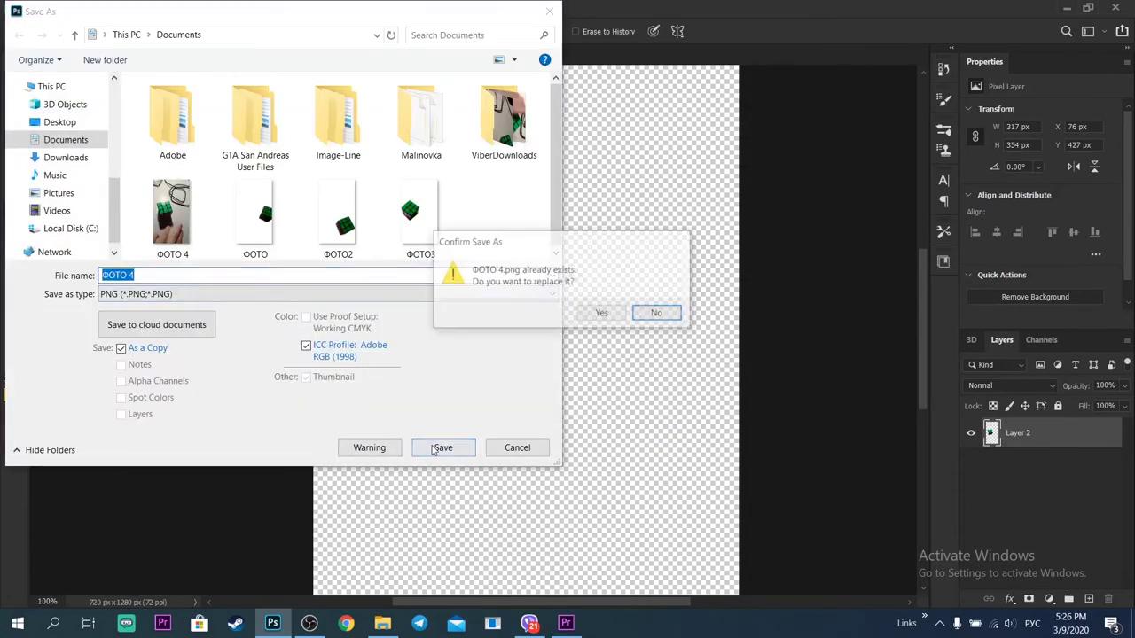
left_click(437, 449)
left_click(593, 314)
left_click(651, 180)
Switch to Premiere Pro, place ФОТО.png from Documents at the start of track V2, and trim its end to the first marker.
left_click(1066, 8)
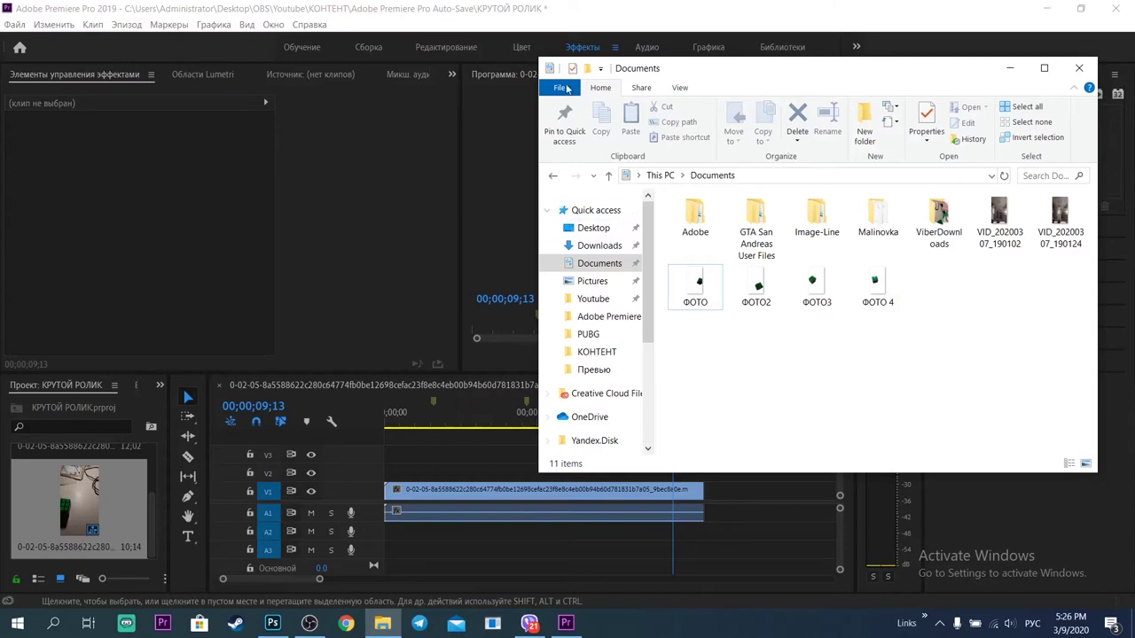
left_click_drag(717, 293, 403, 471)
left_click(413, 335)
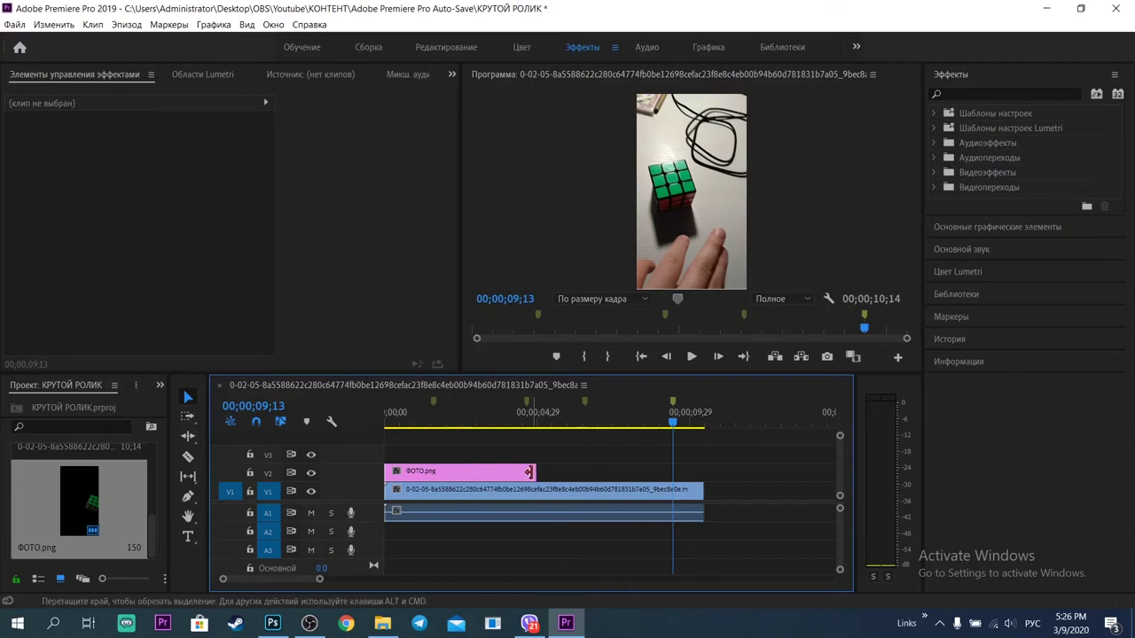
left_click_drag(529, 472, 387, 440)
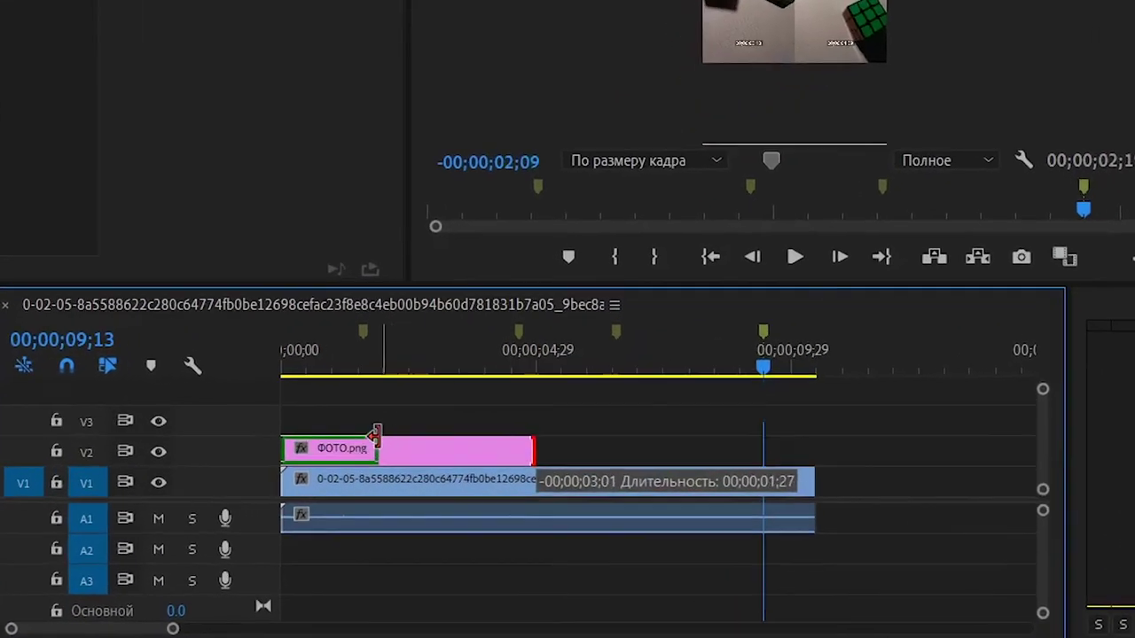
left_click_drag(282, 396, 282, 396)
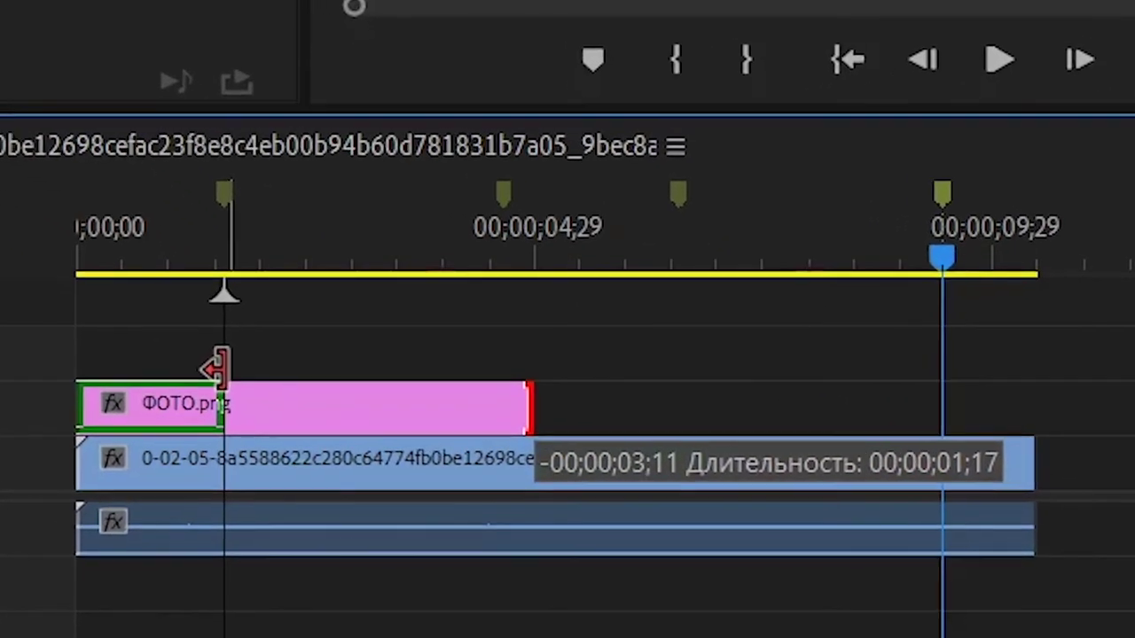
left_click_drag(217, 368, 222, 370)
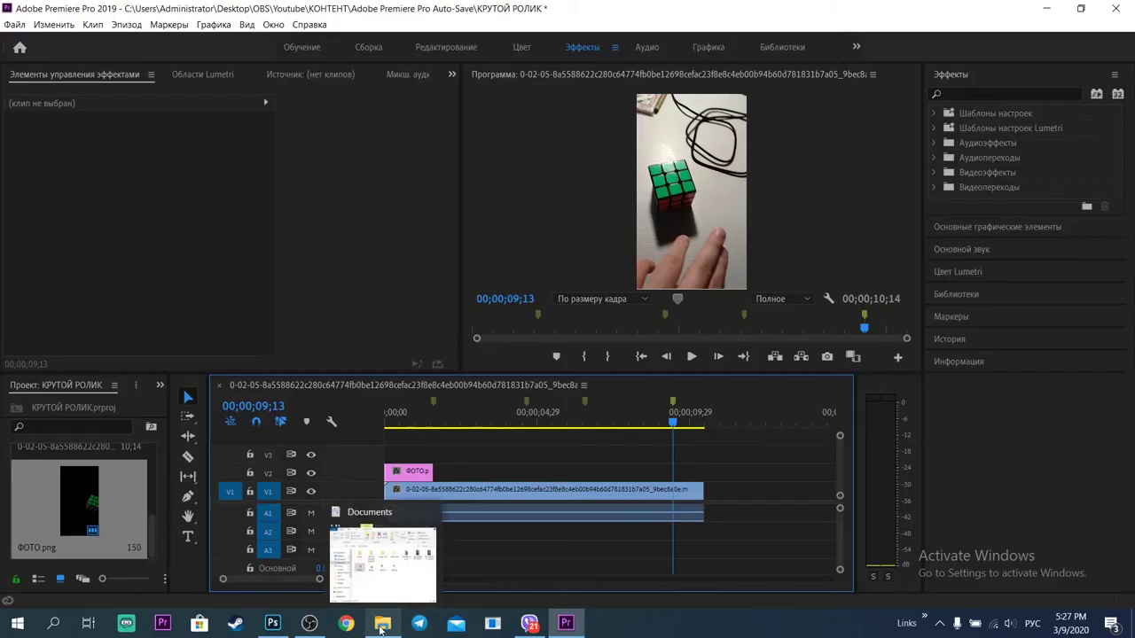
Place ФОТО2.png from Documents at the start of track V3 and trim its end to the second marker.
left_click(385, 624)
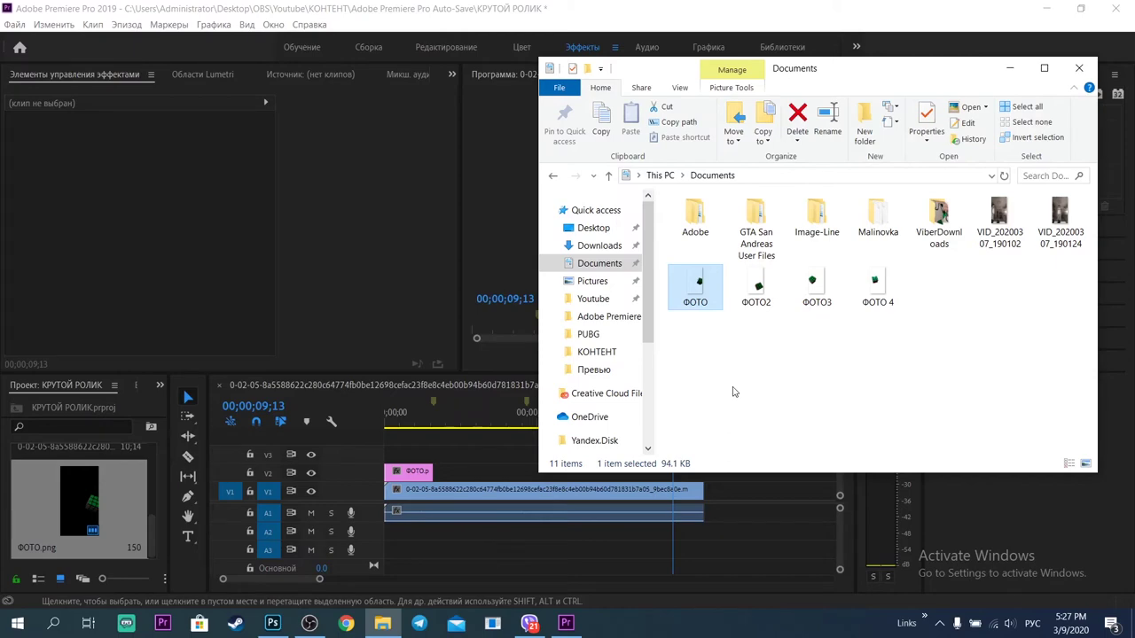
left_click_drag(762, 290, 387, 454)
left_click_drag(533, 452, 524, 451)
Place ФОТО3.png from Documents at the start of a new track V4 and extend its end to the third marker.
left_click(382, 624)
left_click_drag(818, 279, 387, 434)
left_click_drag(533, 435, 583, 435)
Add new tracks to the sequence.
scroll(512, 534, "up", 1)
right_click(269, 436)
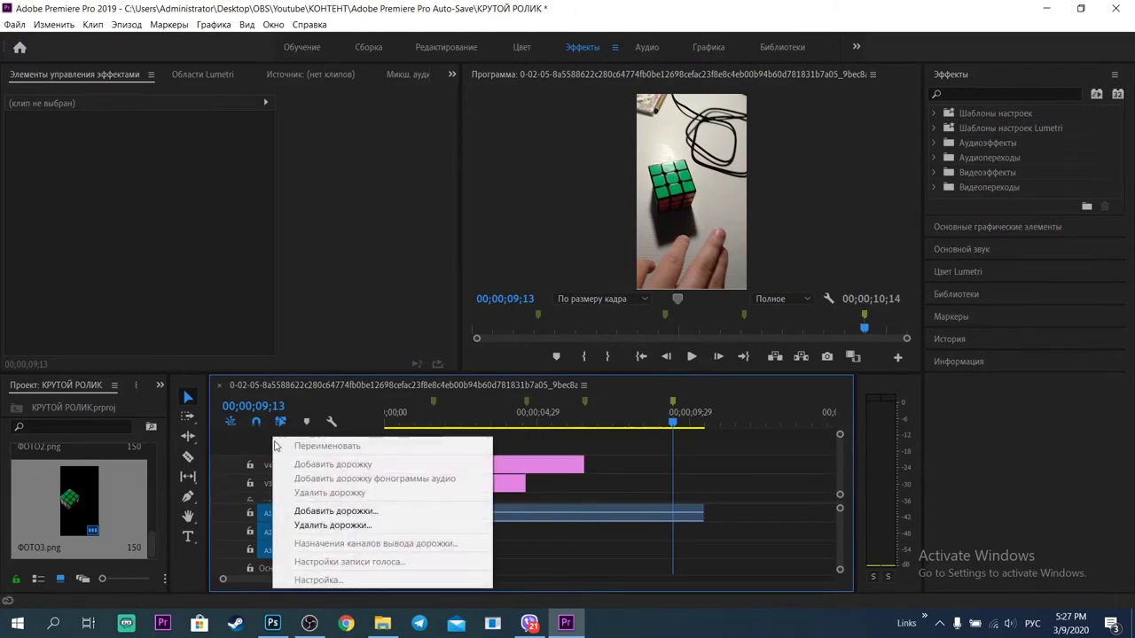
left_click(320, 512)
left_click(557, 323)
left_click(558, 324)
left_click(688, 197)
Place ФОТО 4.png from Documents at the start of track V5 and extend its end to the fourth marker.
scroll(765, 443, "up", 2)
left_click(382, 624)
left_click_drag(878, 286, 387, 453)
left_click_drag(536, 453, 678, 456)
Play the sequence through from its start to check the cube cutouts over the video, and return the playhead to the beginning.
key("space")
key("space")
scroll(721, 496, "down", 1)
scroll(722, 496, "up", 1)
left_click_drag(840, 456, 839, 451)
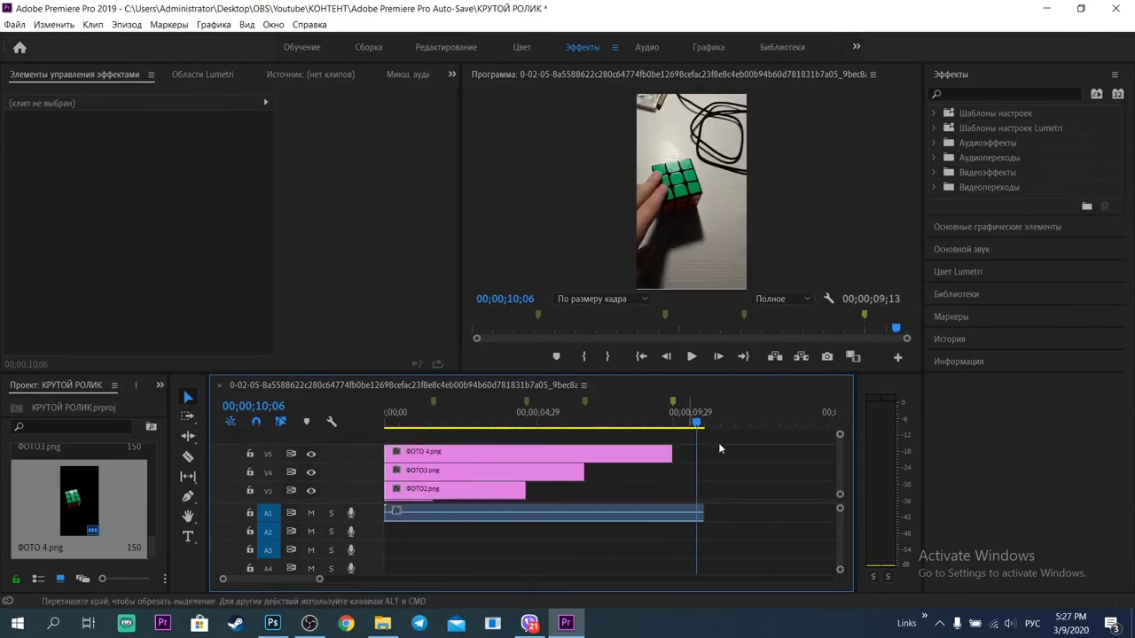
left_click_drag(396, 417, 333, 416)
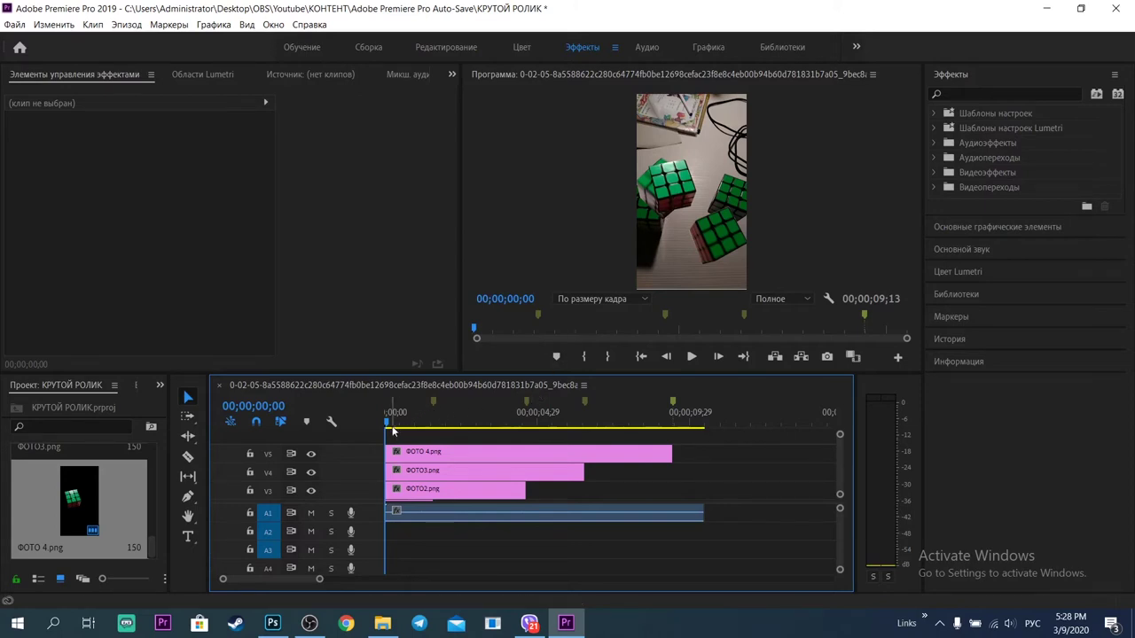
key("space")
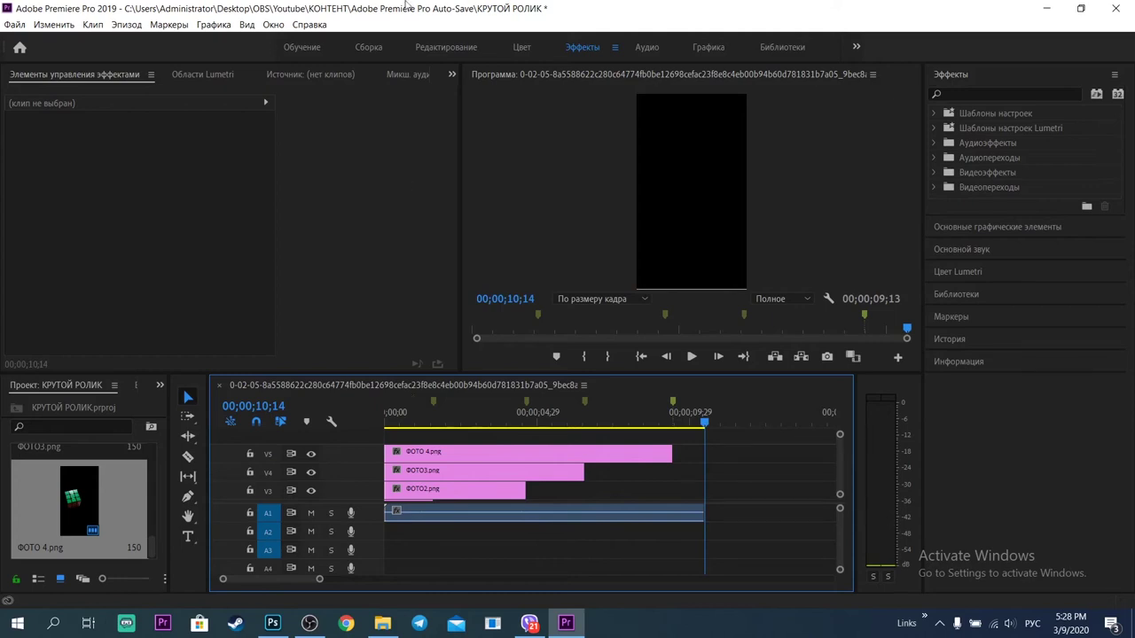
left_click_drag(707, 423, 376, 456)
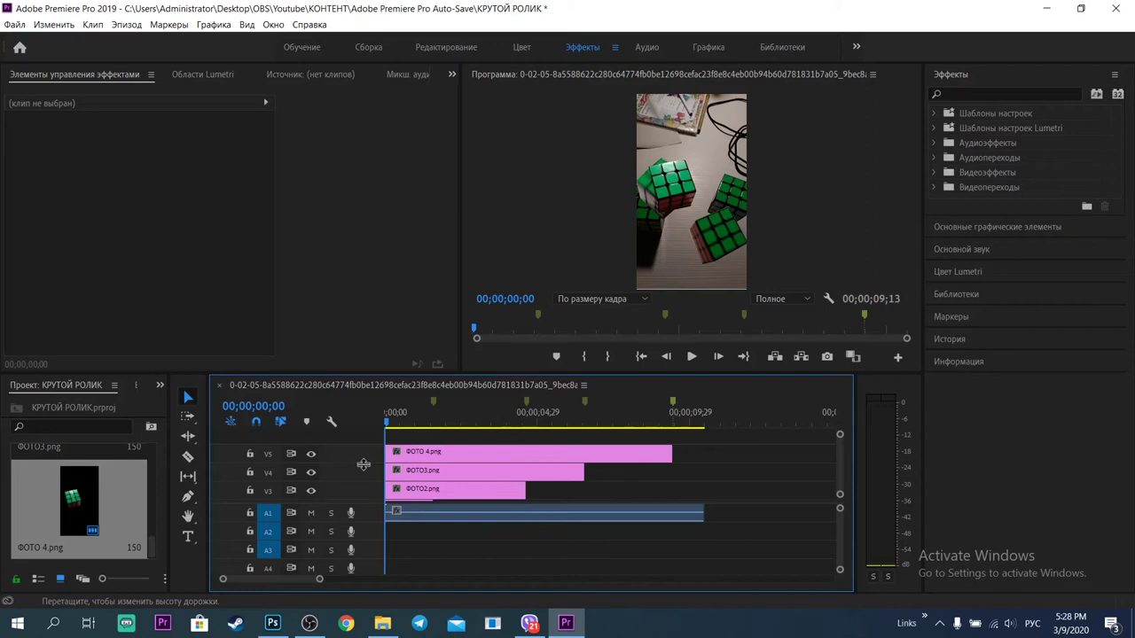
scroll(429, 474, "down", 3)
scroll(423, 481, "up", 3)
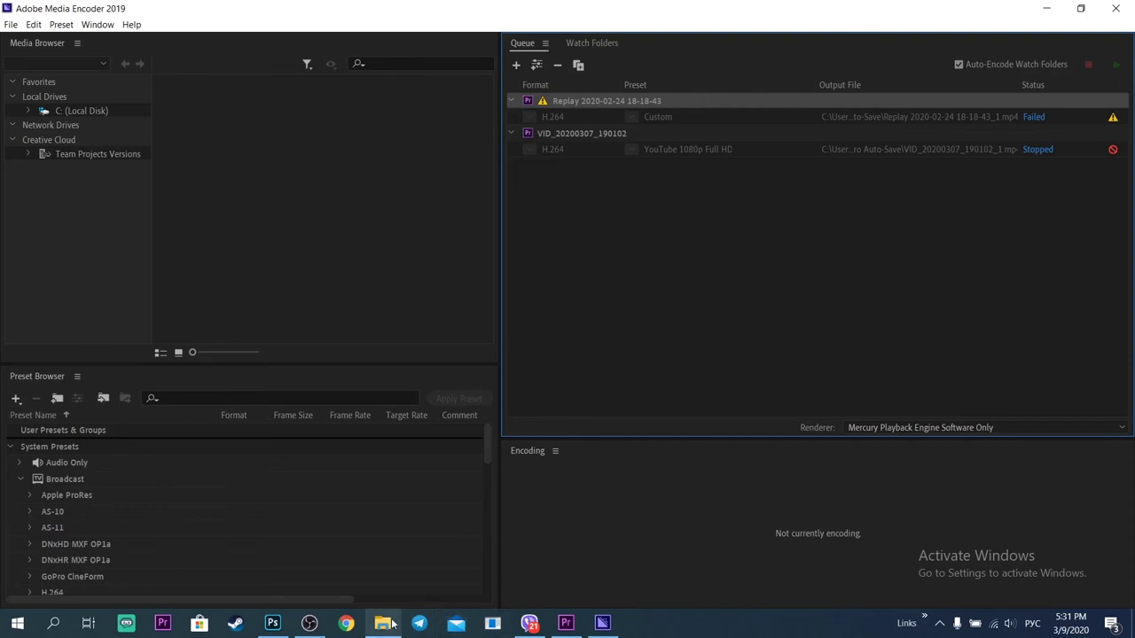
Show the Adobe Premiere Pro Auto-Save folder in File Explorer.
mouse_move(390, 627)
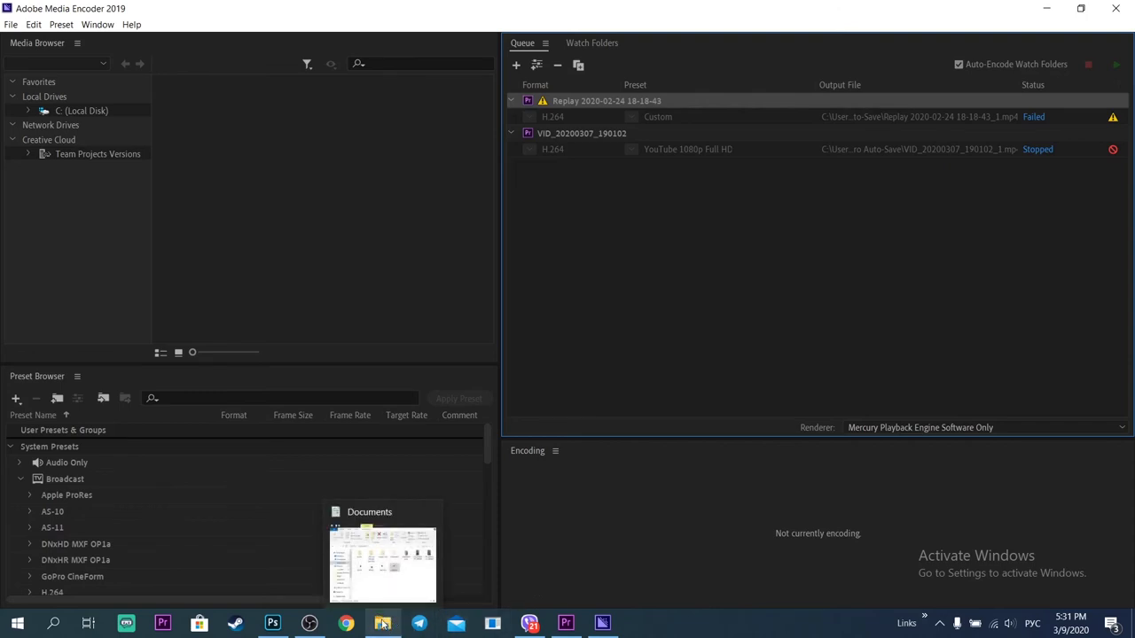
left_click(389, 625)
left_click(593, 316)
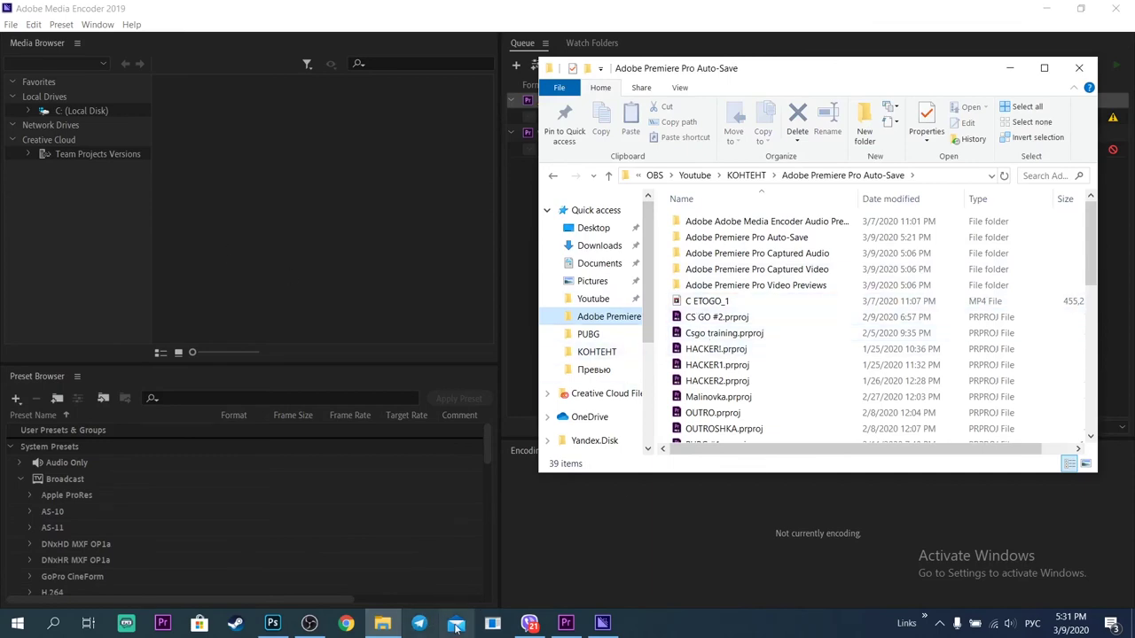
Switch back to Premiere Pro and save the КРУТОЙ РОЛИК project.
left_click(567, 623)
left_click(12, 25)
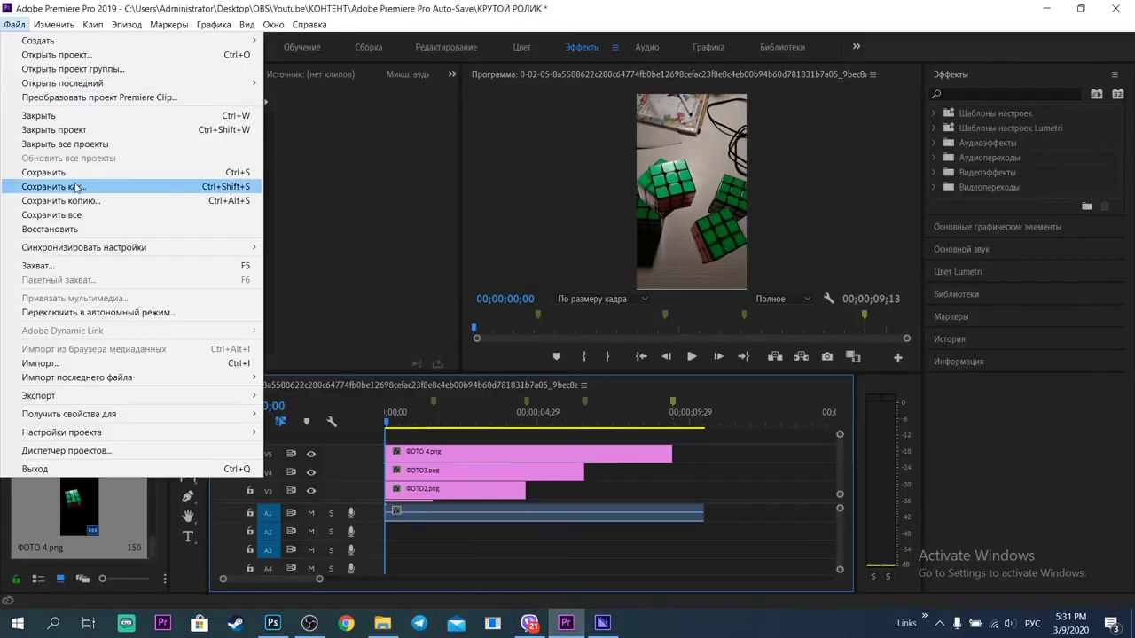
left_click(159, 173)
Add КРУТОЙ РОЛИК.prproj from the Adobe Premiere Pro Auto-Save folder to the render queue in Adobe Media Encoder.
left_click(601, 623)
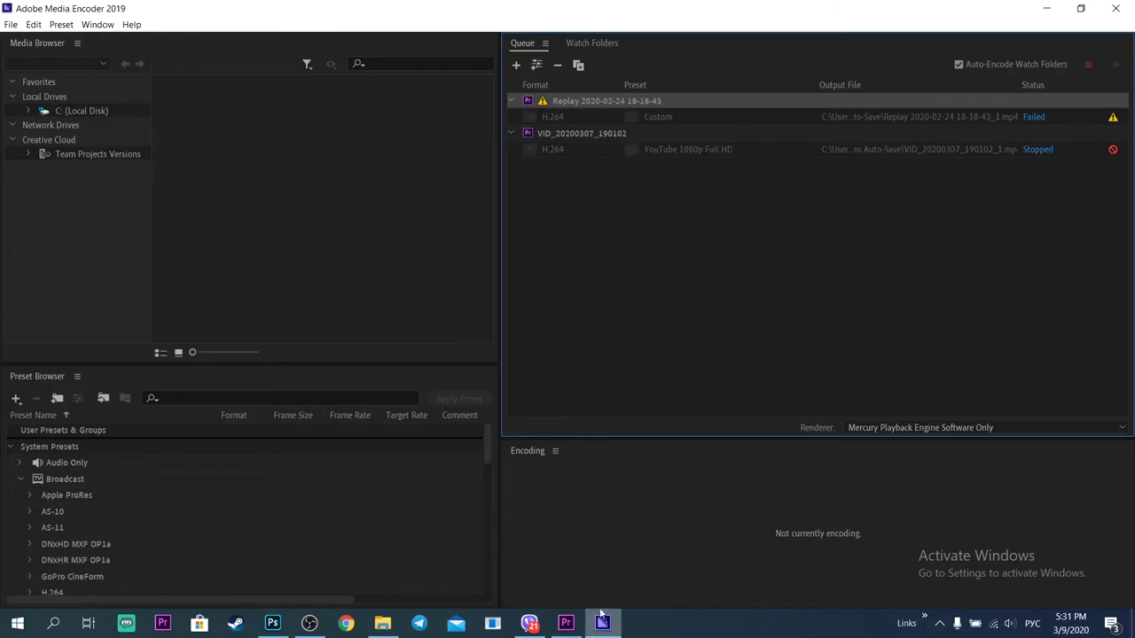
left_click(382, 624)
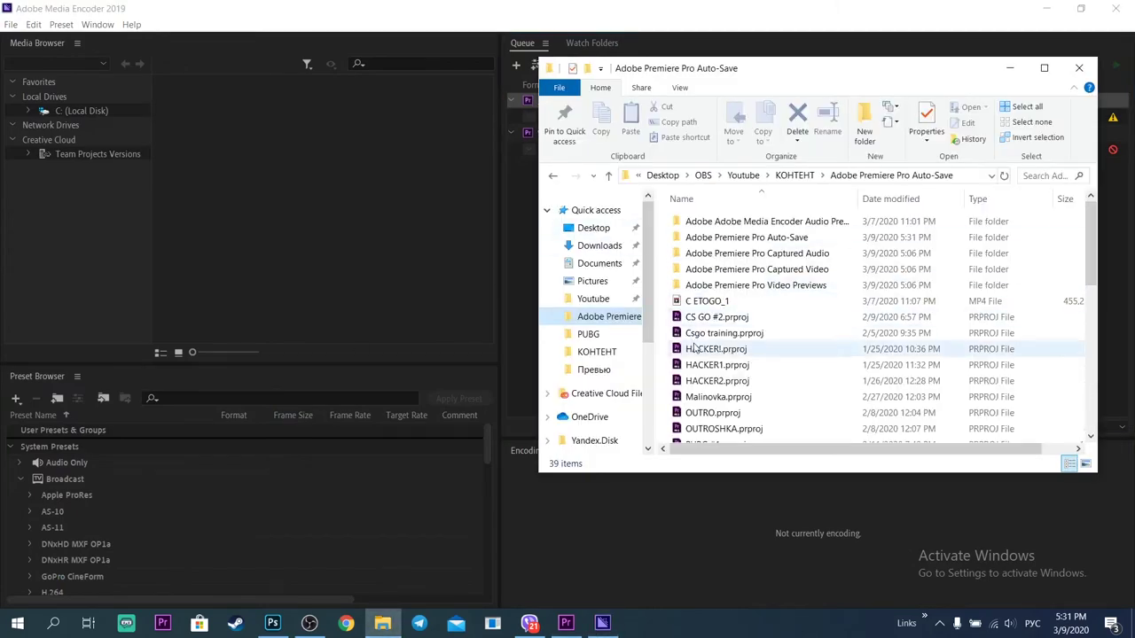
scroll(687, 359, "down", 8)
scroll(694, 355, "up", 7)
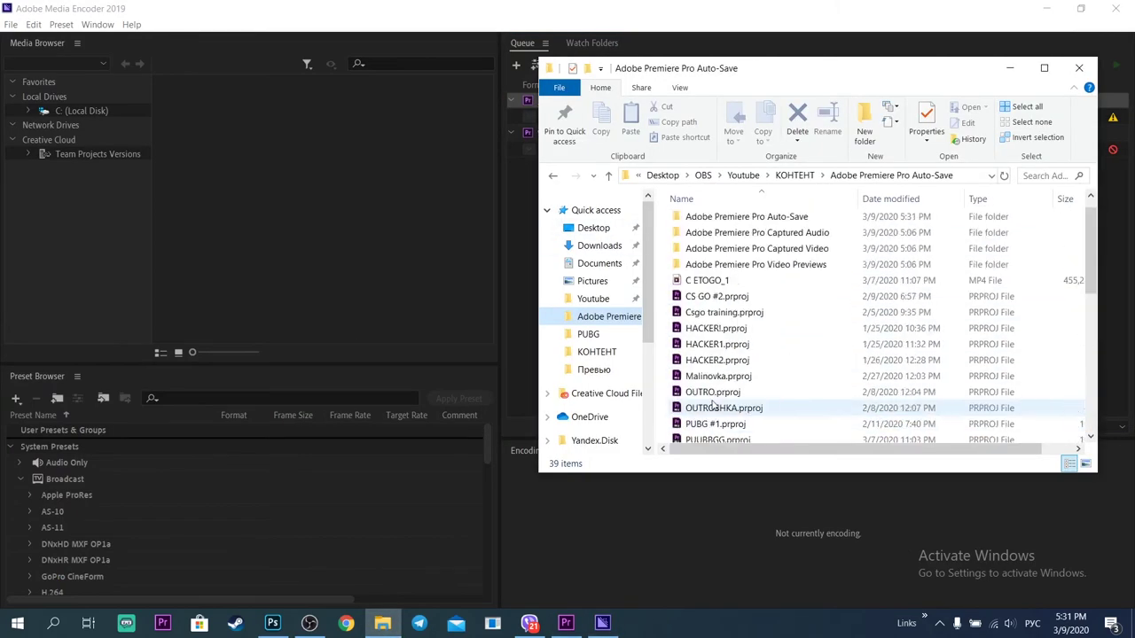
scroll(707, 399, "down", 1)
scroll(706, 399, "down", 7)
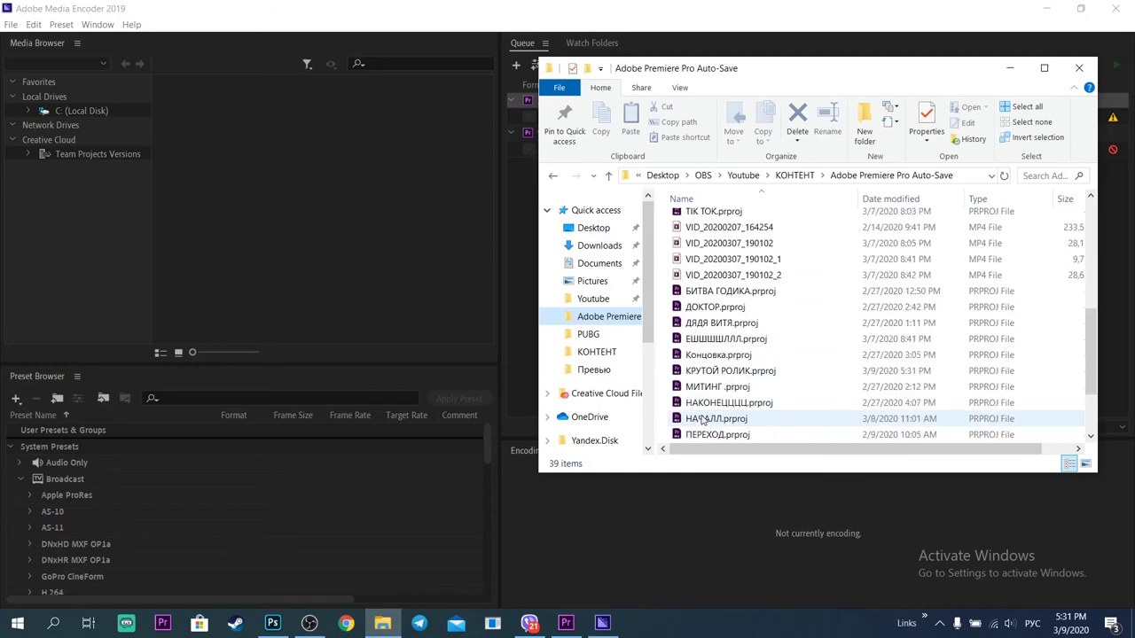
scroll(700, 363, "up", 7)
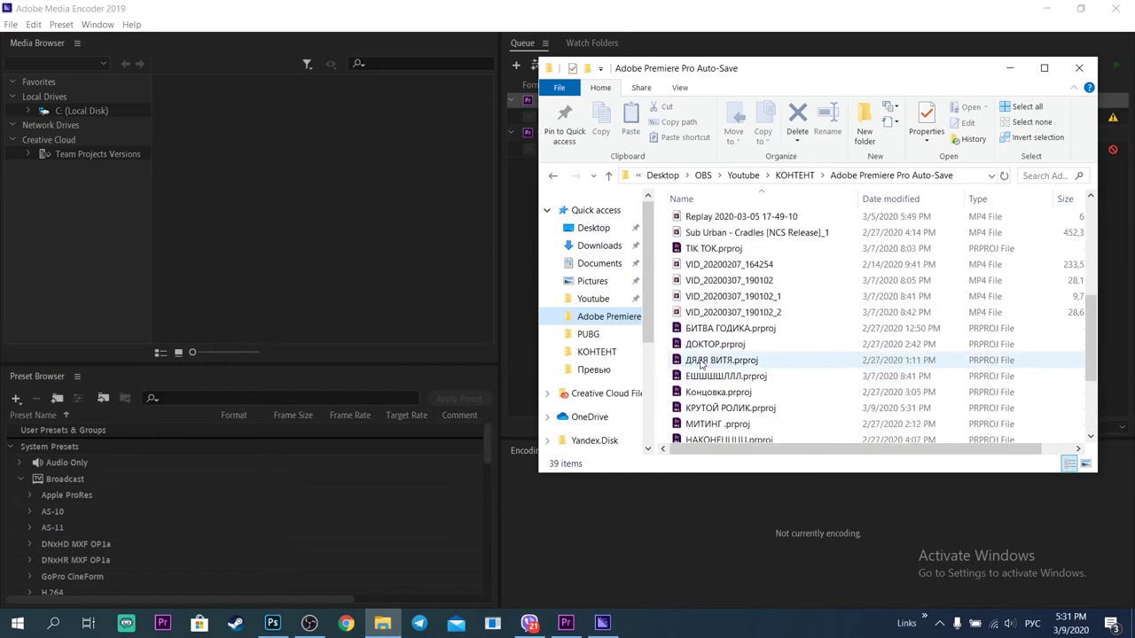
scroll(700, 364, "up", 1)
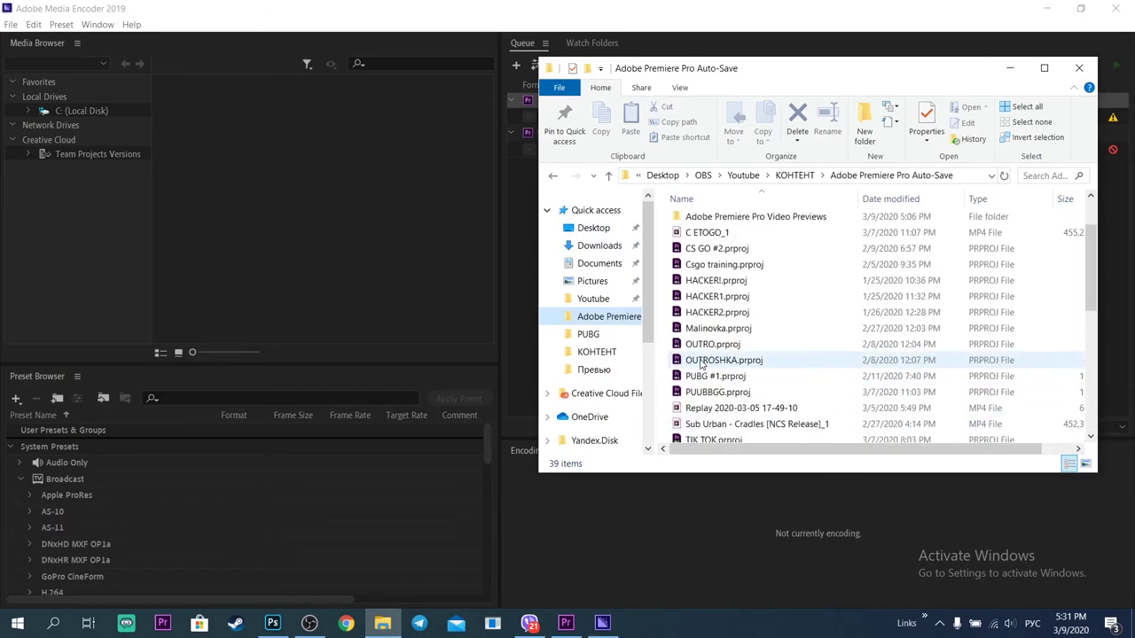
scroll(700, 364, "down", 8)
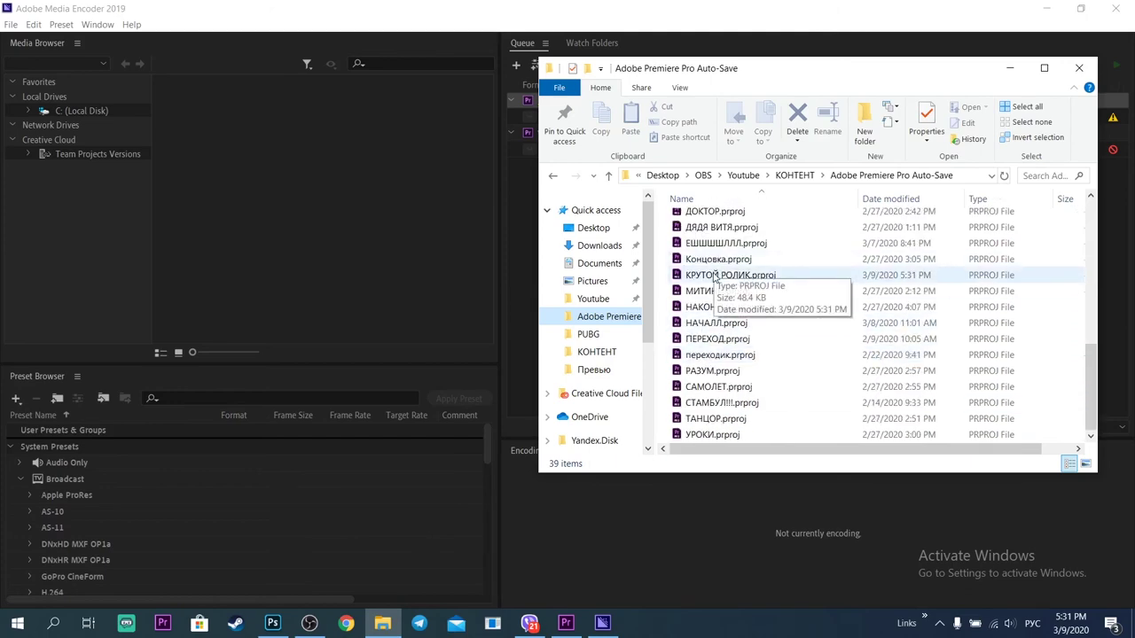
left_click_drag(815, 62, 372, 53)
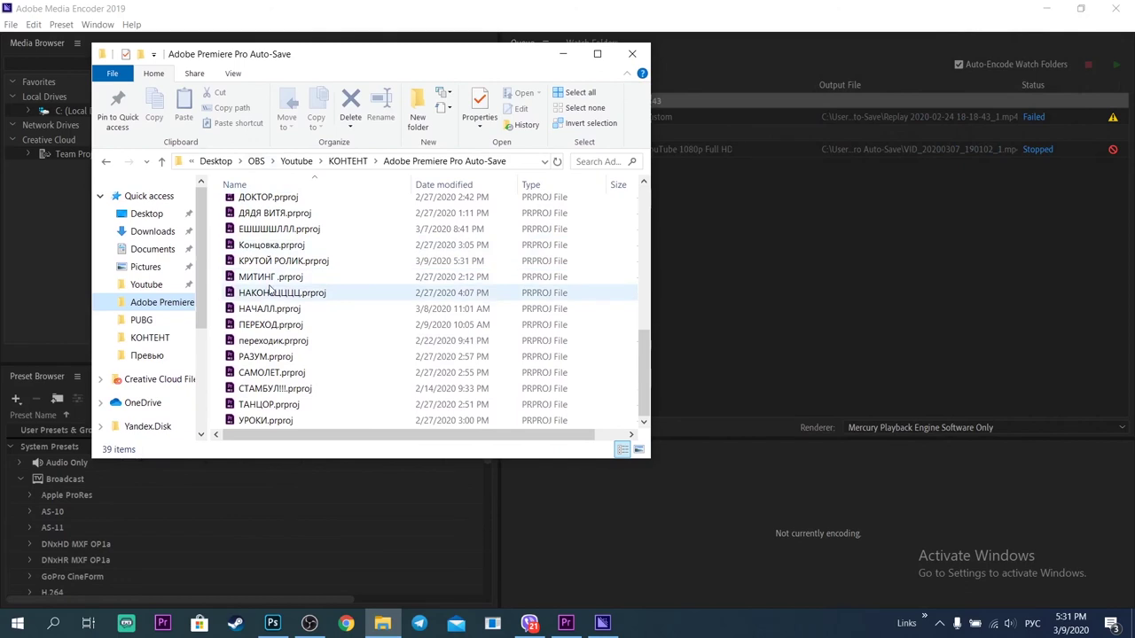
left_click_drag(266, 261, 761, 116)
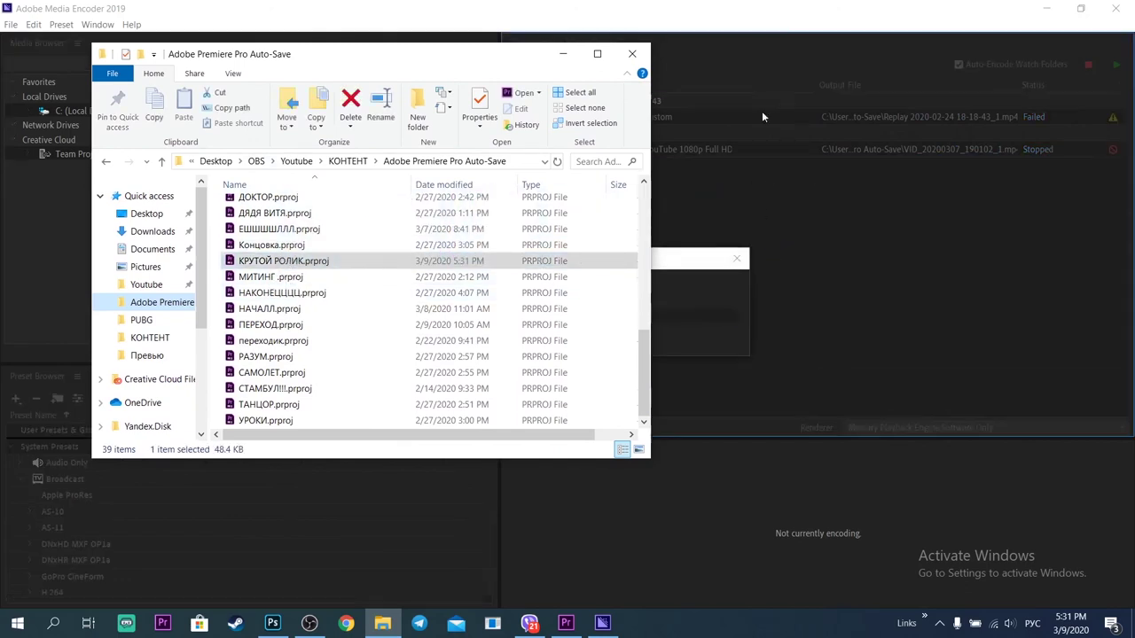